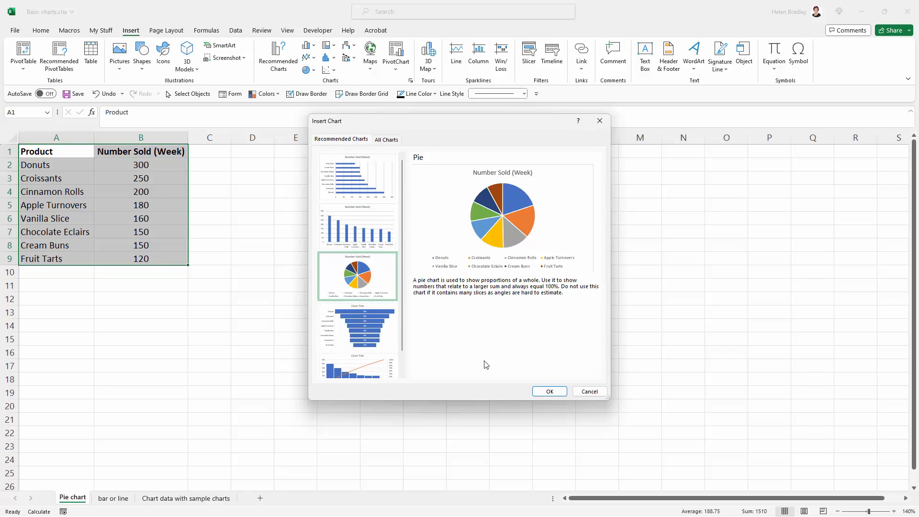
- Insert the recommended pie chart of the Number Sold (Week) data and place it beside the data table
left_click(550, 391)
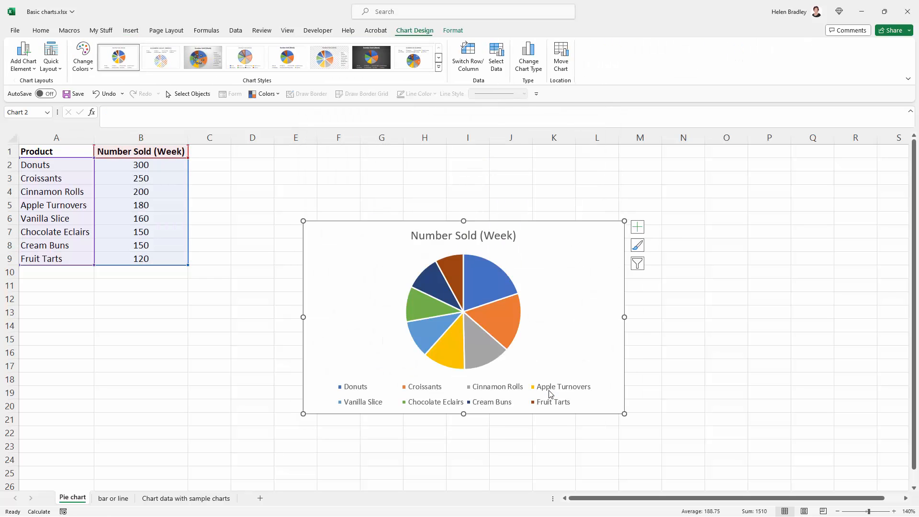
left_click_drag(375, 243, 287, 178)
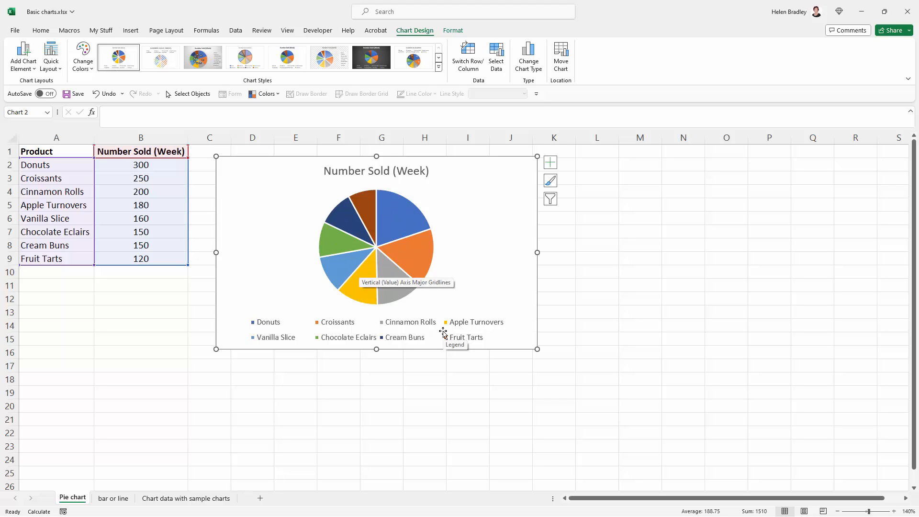
left_click(292, 381)
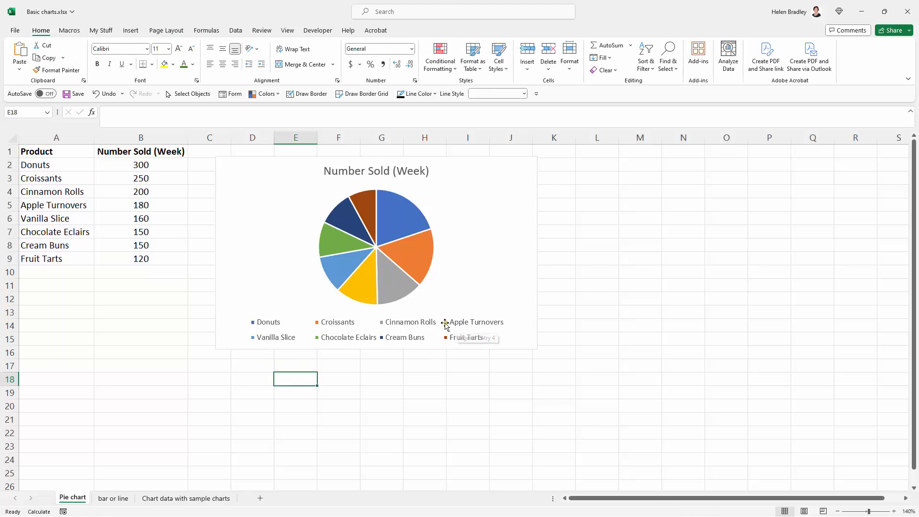
- Add data labels to the pie chart that show the category name along with the value
mouse_move(354, 283)
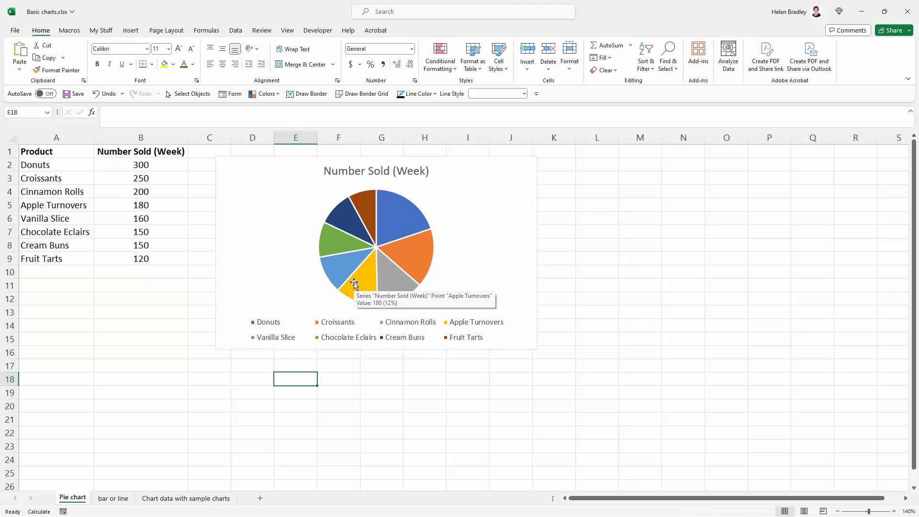
left_click(477, 206)
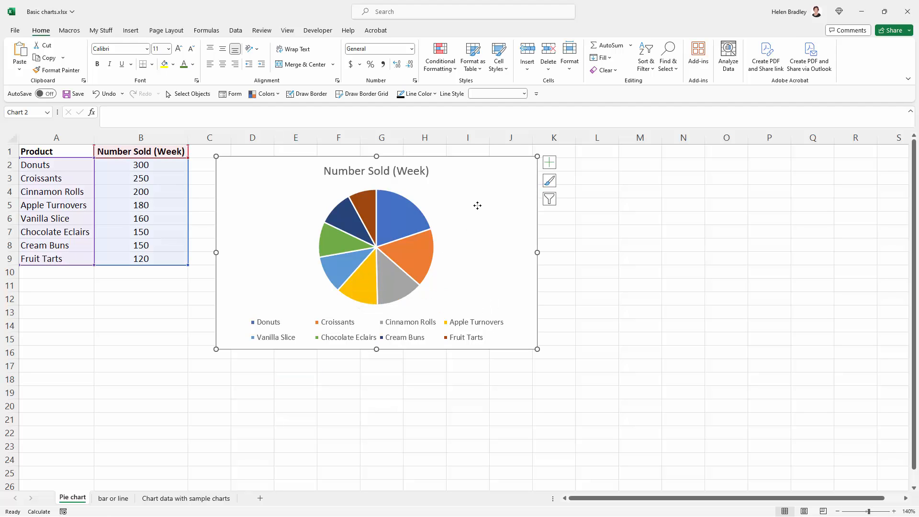
left_click(553, 163)
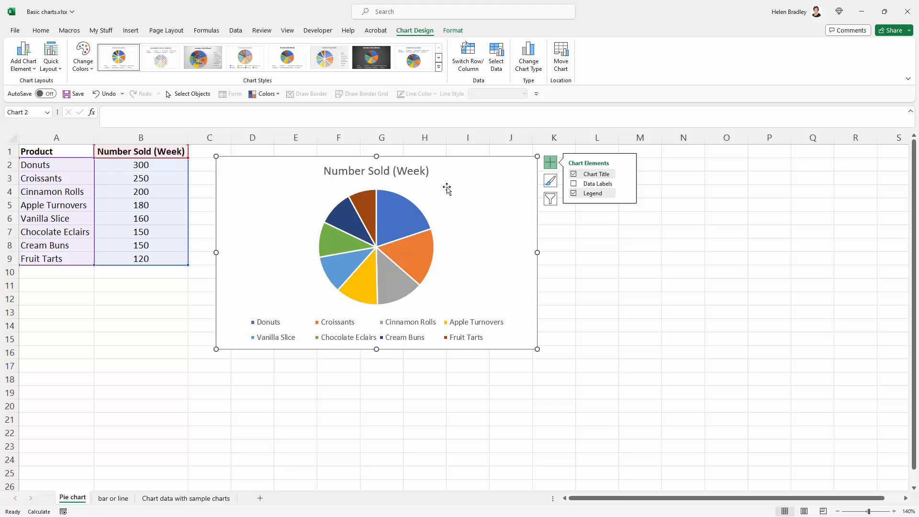
left_click(574, 184)
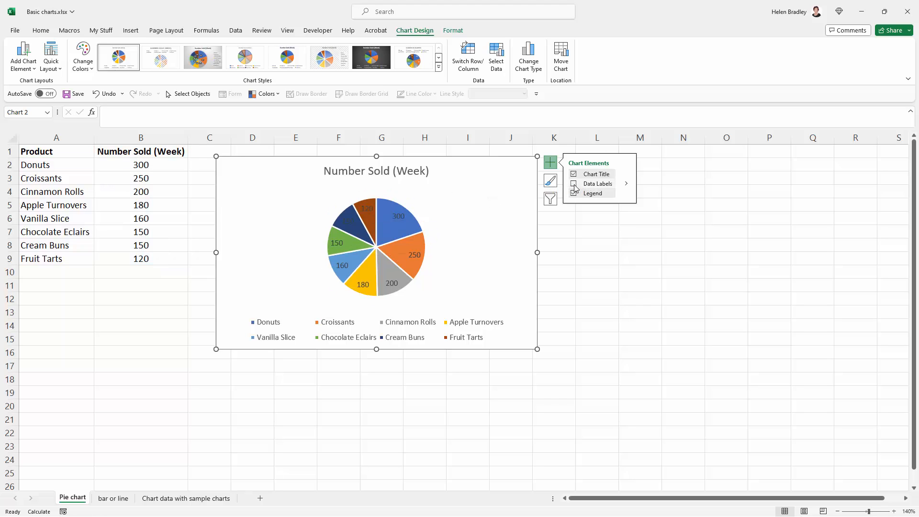
left_click(628, 186)
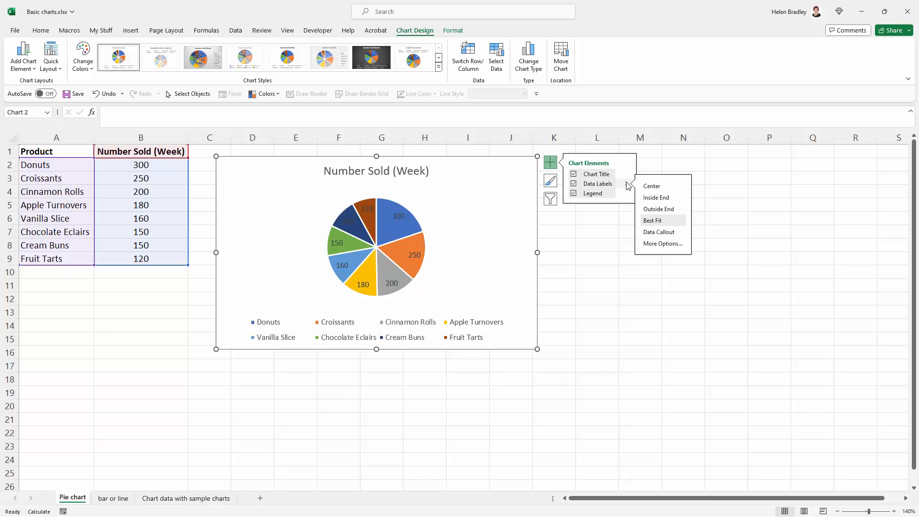
left_click(650, 245)
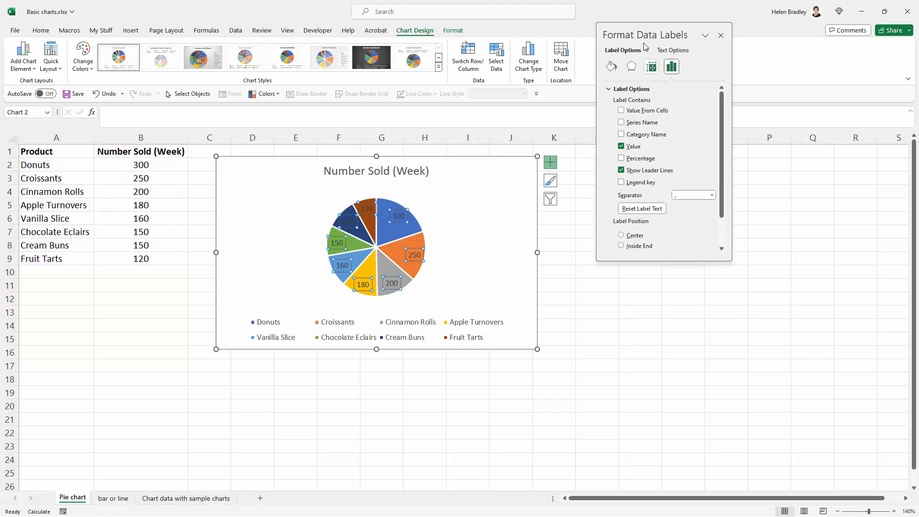
left_click_drag(662, 34, 600, 165)
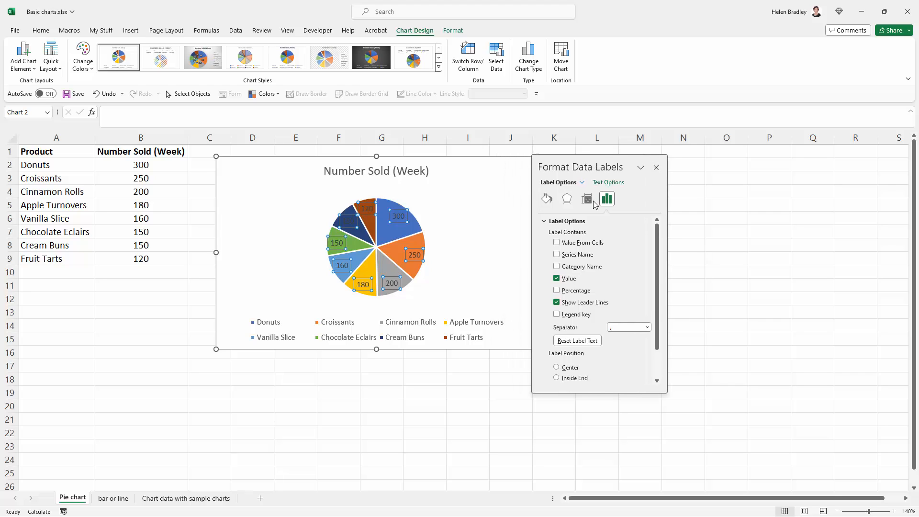
left_click(556, 267)
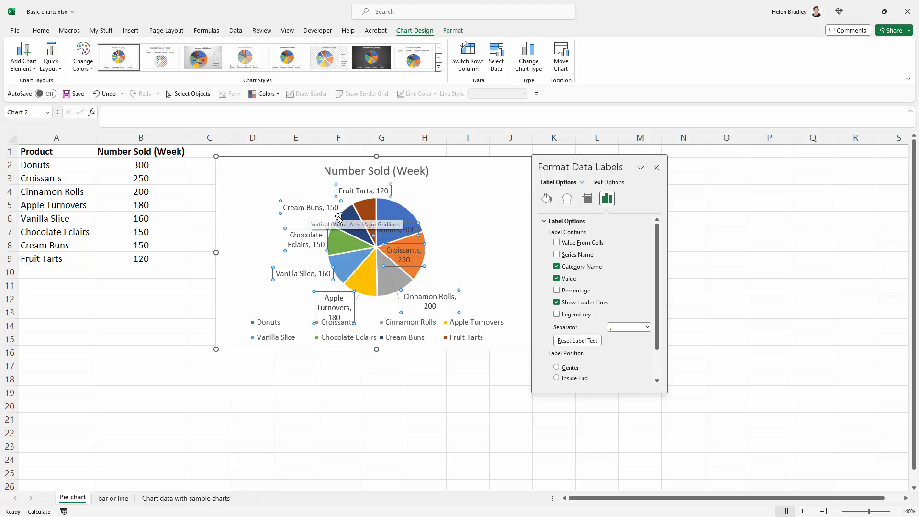
left_click(656, 168)
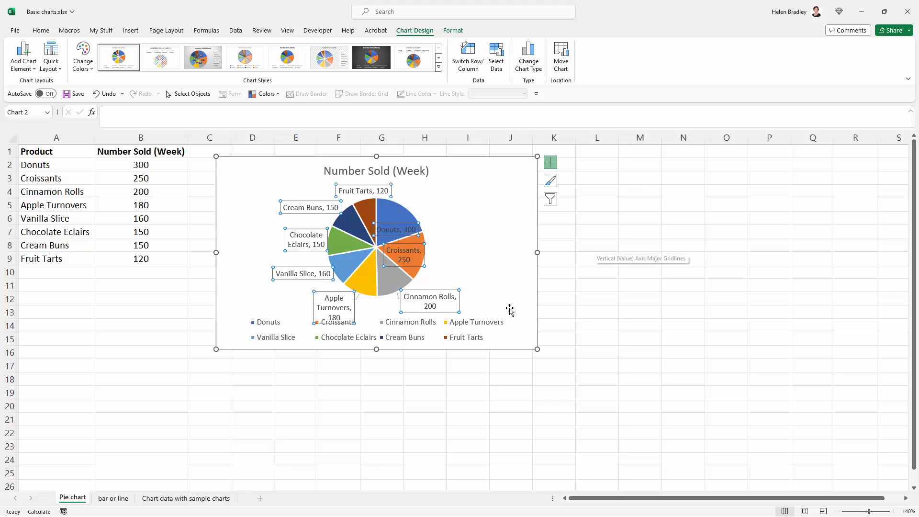
- Remove the legend from the pie chart
left_click(266, 328)
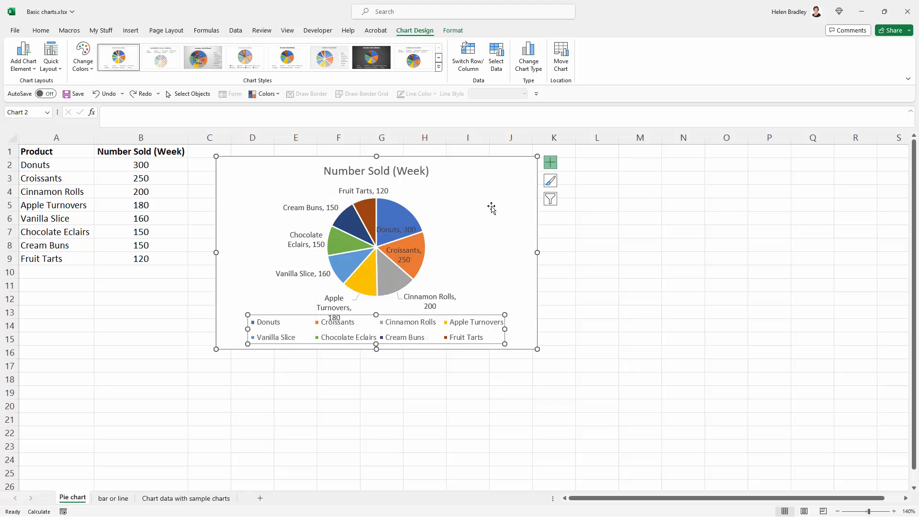
left_click(553, 165)
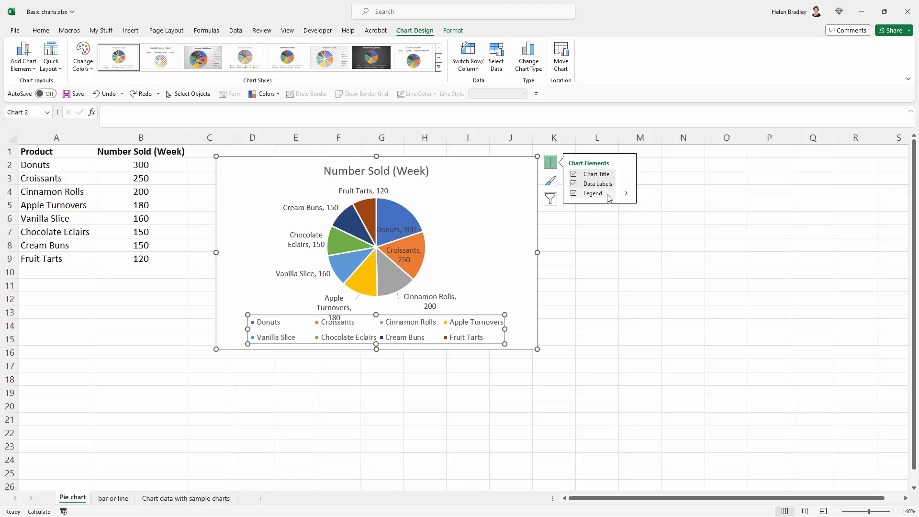
left_click(573, 194)
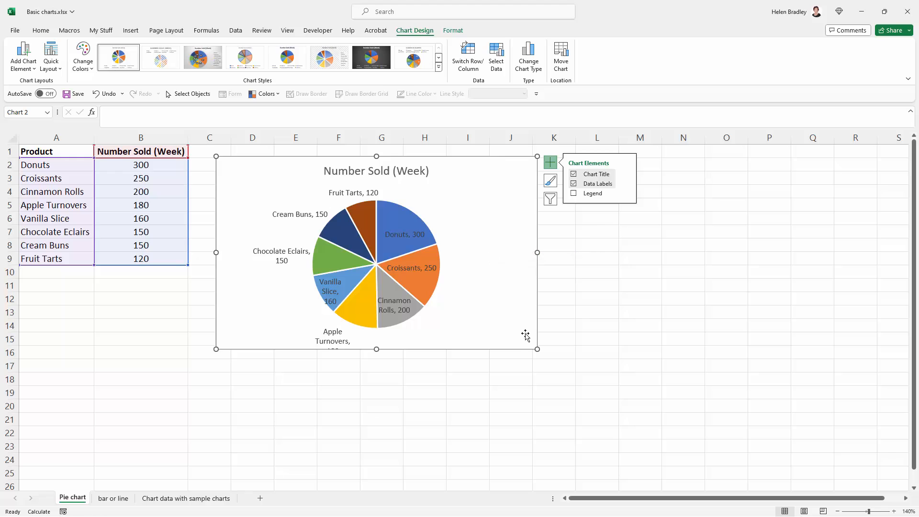
- Move the Donuts, Croissants, Cinnamon Rolls and Vanilla Slice data labels outside the pie, next to their slices
left_click(395, 306)
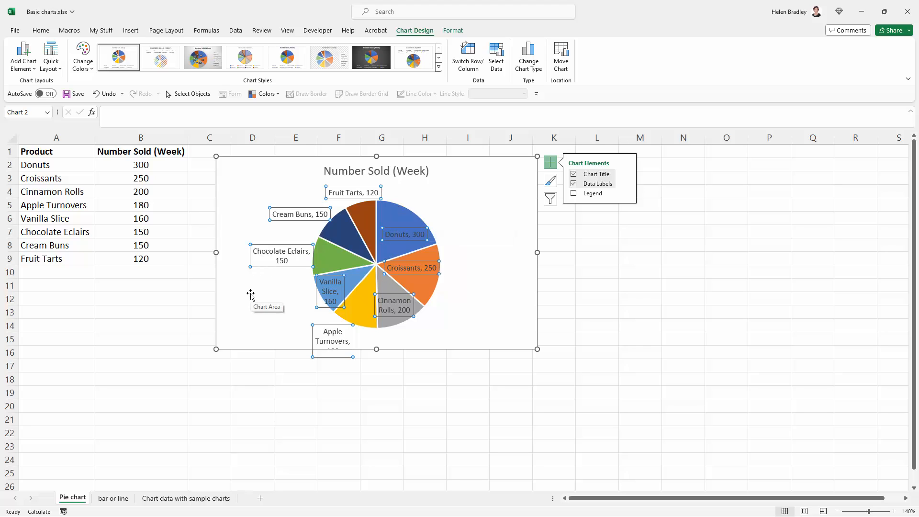
key("ctrl+z")
left_click(401, 235)
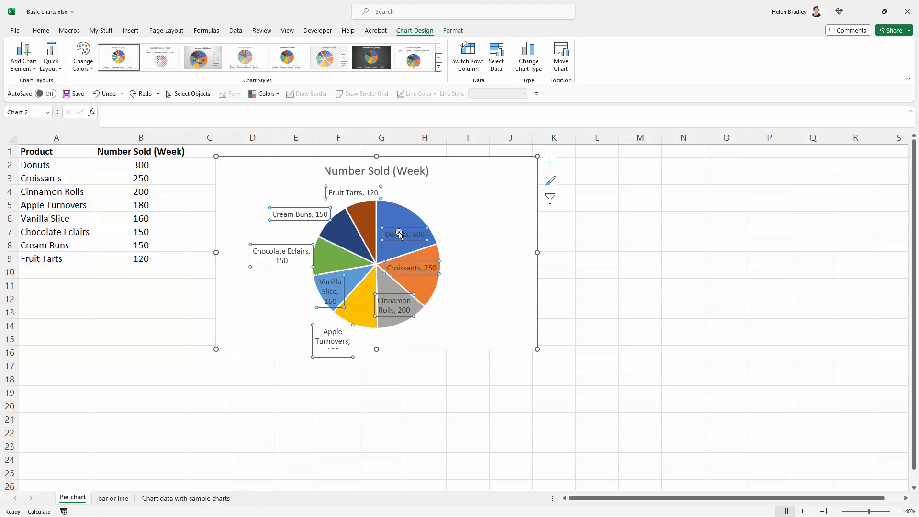
left_click(392, 229)
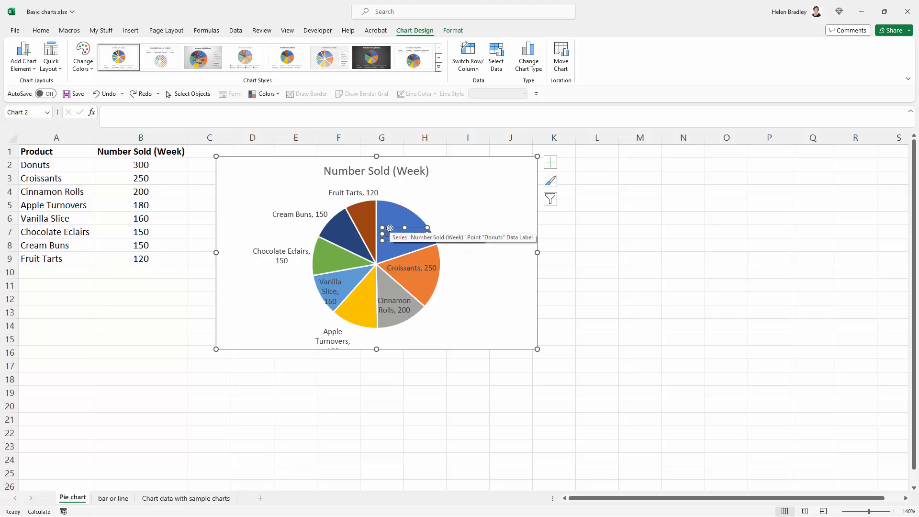
left_click_drag(394, 225, 437, 204)
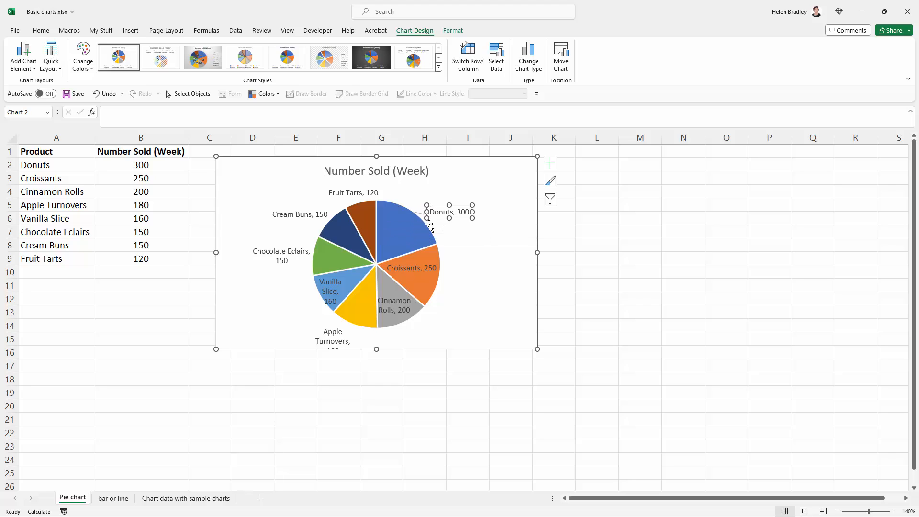
left_click(412, 266)
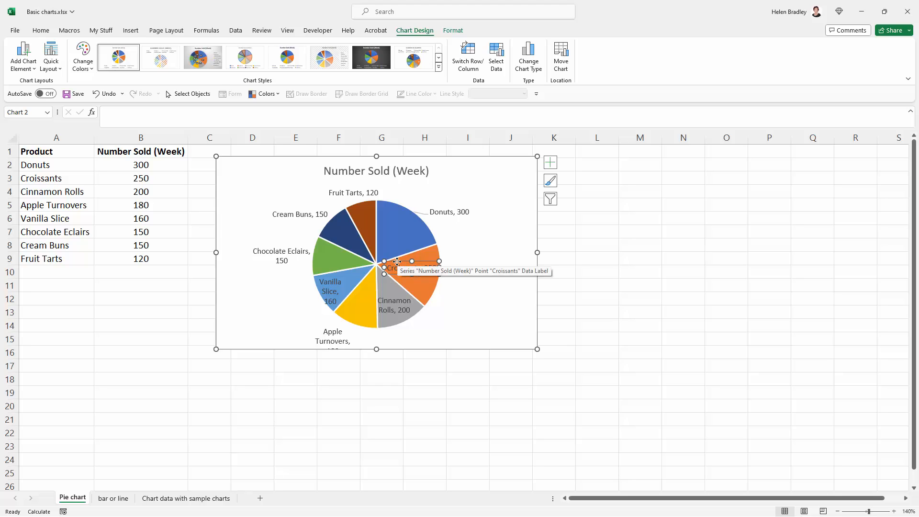
left_click_drag(400, 261, 458, 260)
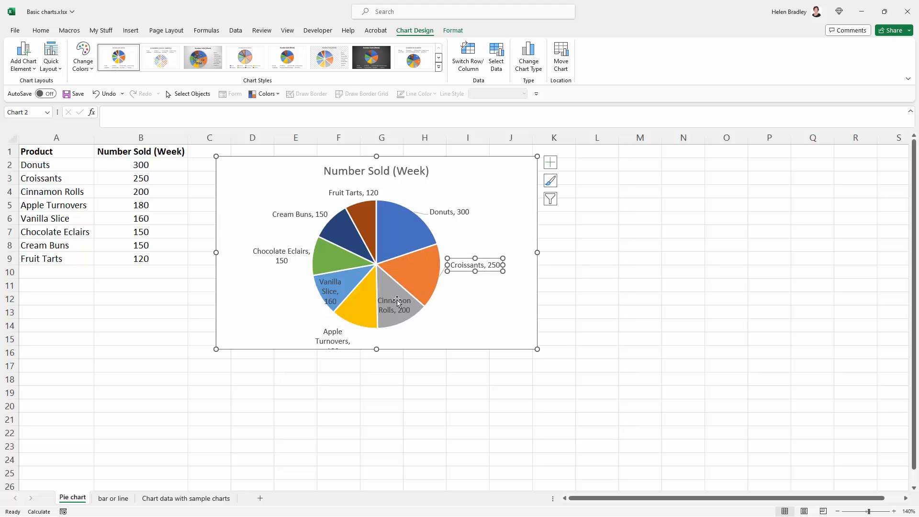
left_click(386, 302)
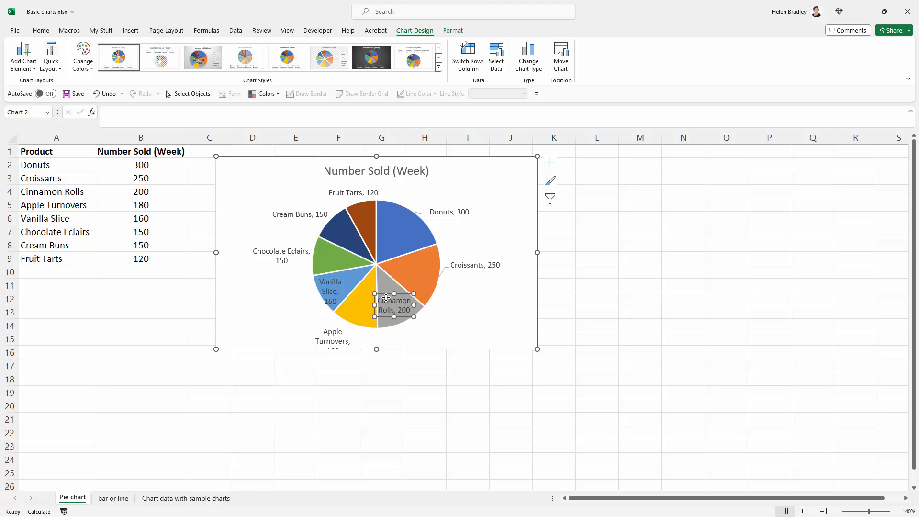
left_click_drag(386, 298, 439, 324)
left_click(320, 287)
left_click_drag(320, 287, 309, 289)
- Widen the Apple Turnovers data label to fit on one line and shift it to the lower left of the pie
left_click(331, 332)
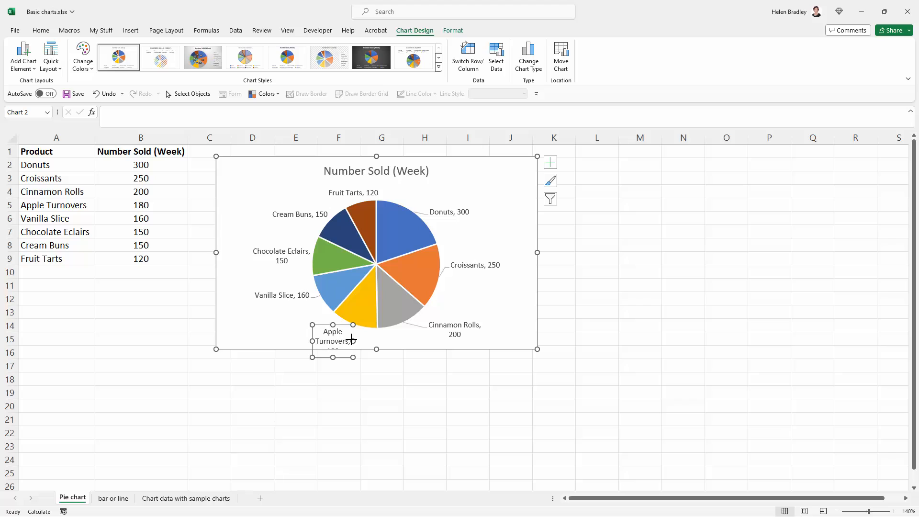
left_click_drag(352, 340, 382, 336)
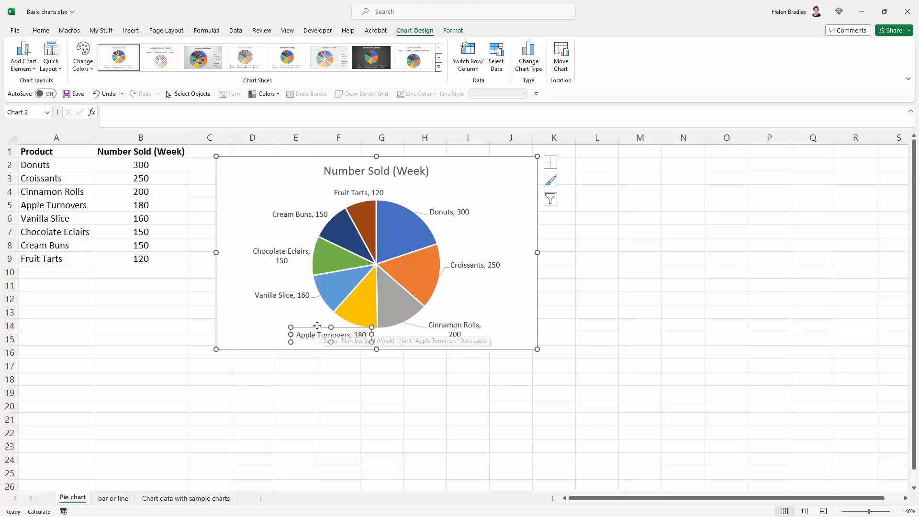
left_click_drag(316, 326, 285, 324)
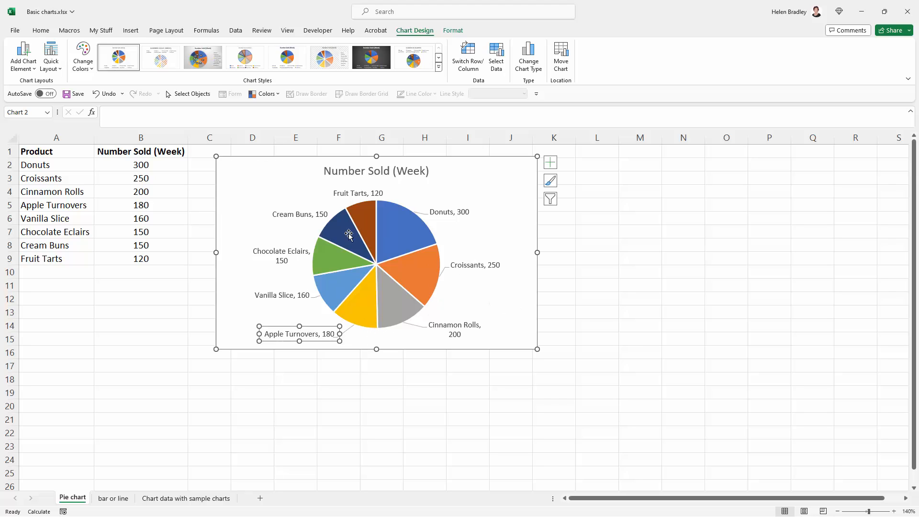
- Move the Cream Buns, Fruit Tarts and Chocolate Eclairs data labels slightly left, away from the pie, then deselect the chart
left_click(301, 214)
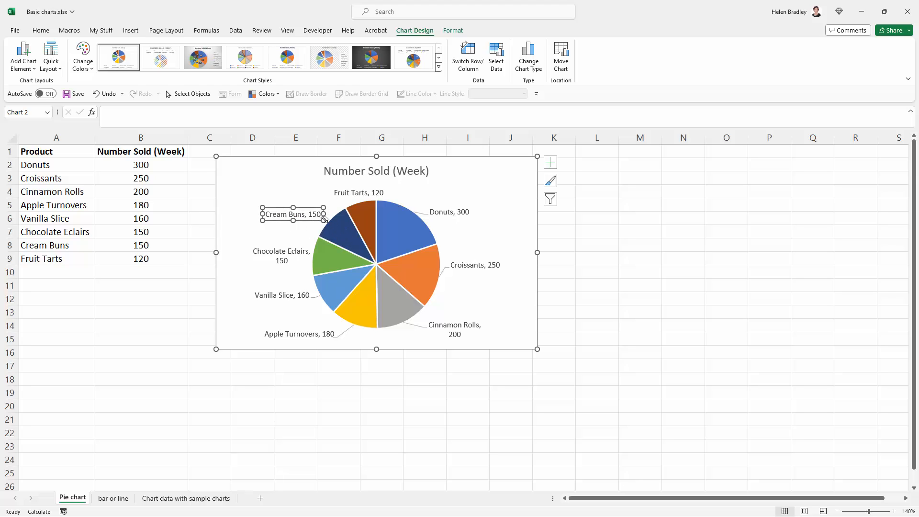
left_click(348, 193)
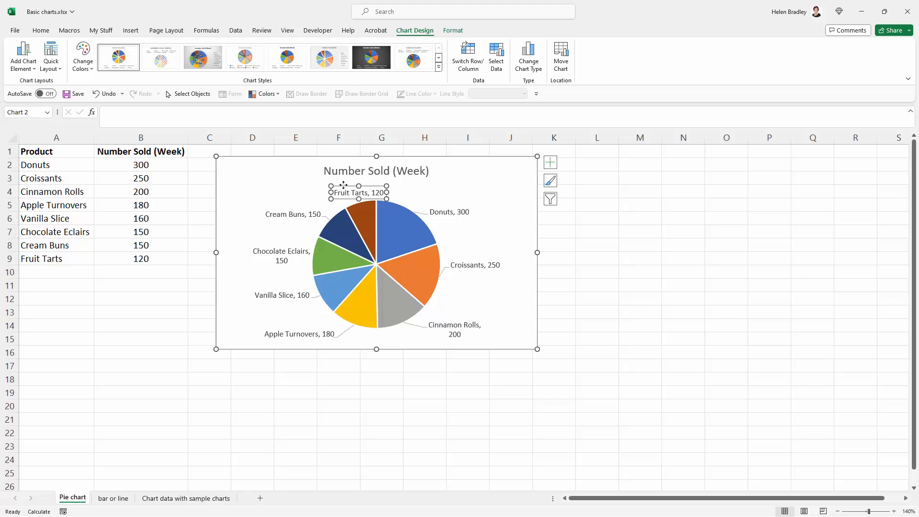
left_click_drag(344, 188, 311, 184)
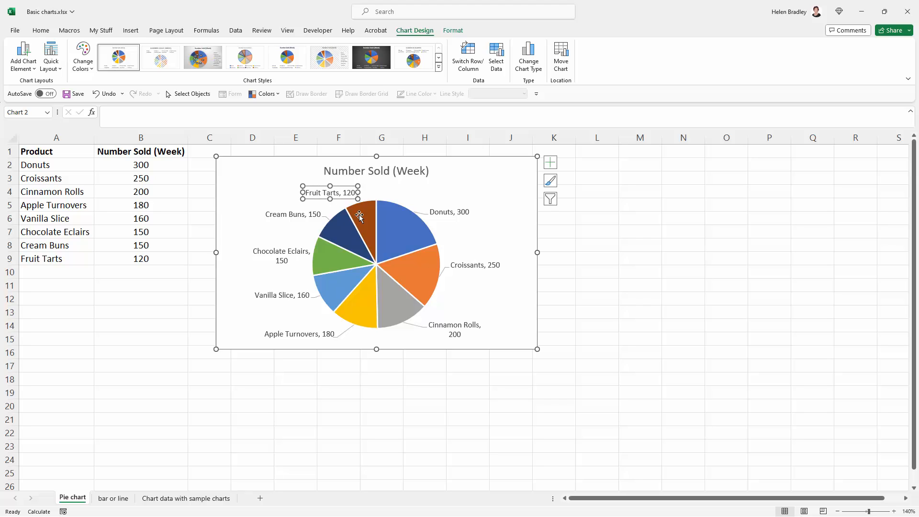
left_click(274, 252)
left_click_drag(267, 241, 254, 241)
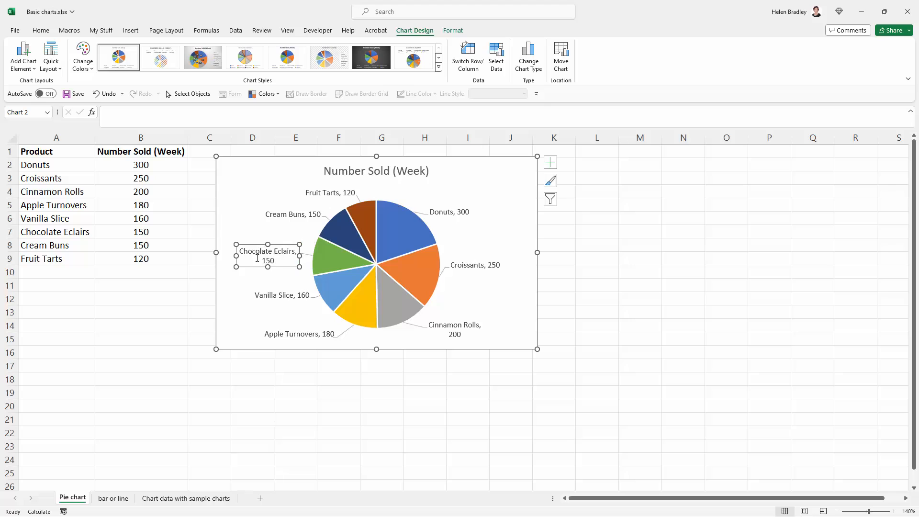
left_click(237, 292)
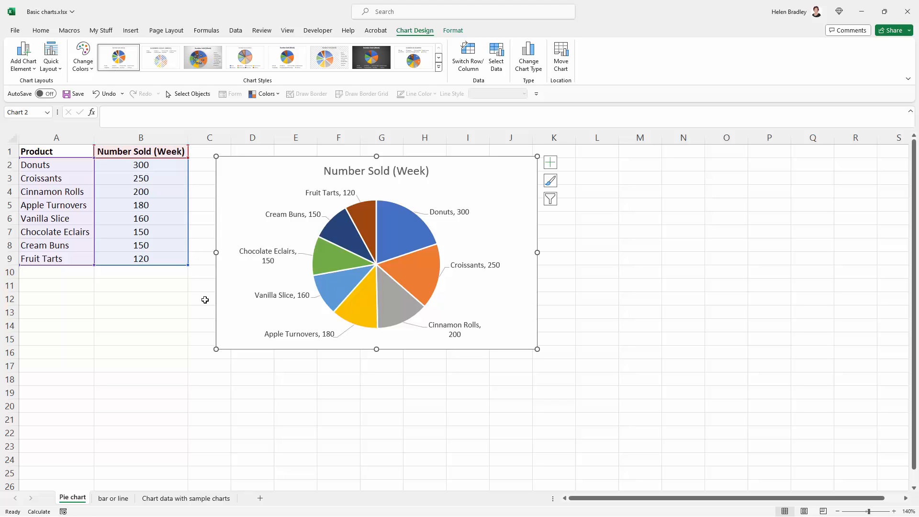
left_click(194, 337)
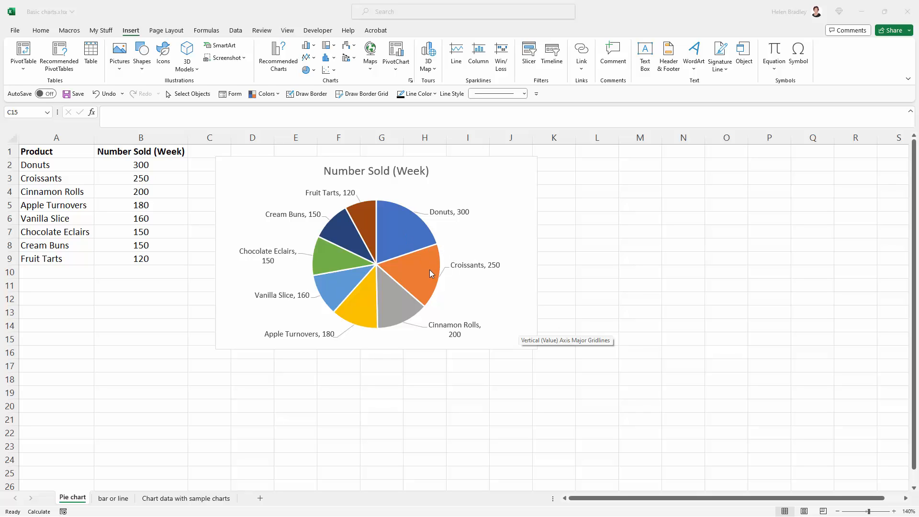
mouse_move(428, 277)
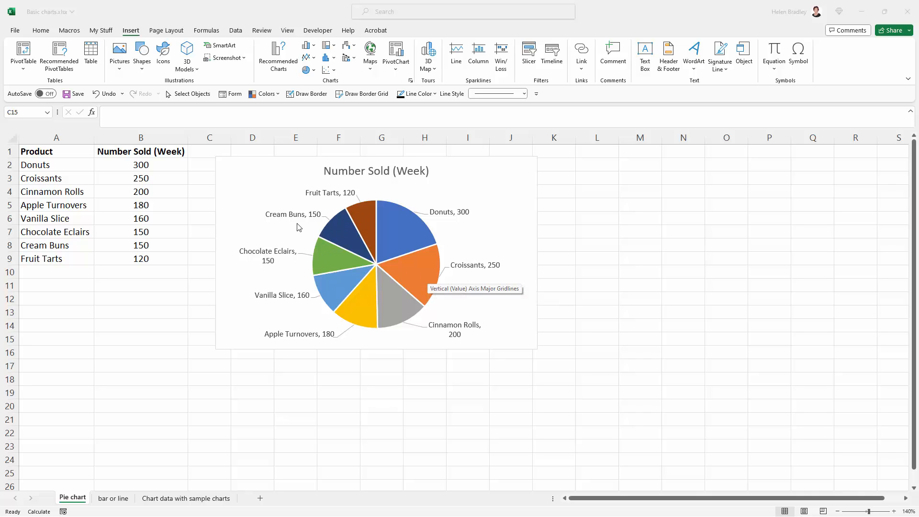
mouse_move(310, 256)
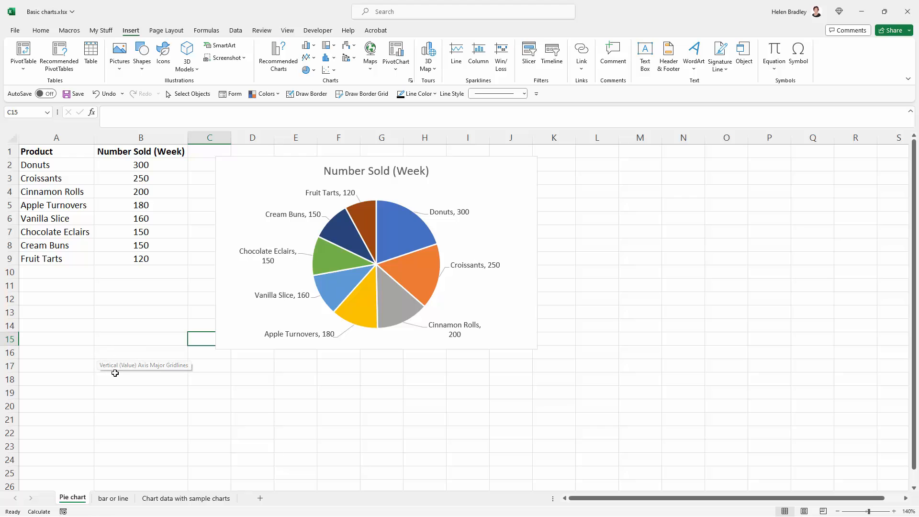
- Insert a recommended Clustered Column chart from the month and average rows A2:M3 on the bar or line sheet
left_click(111, 500)
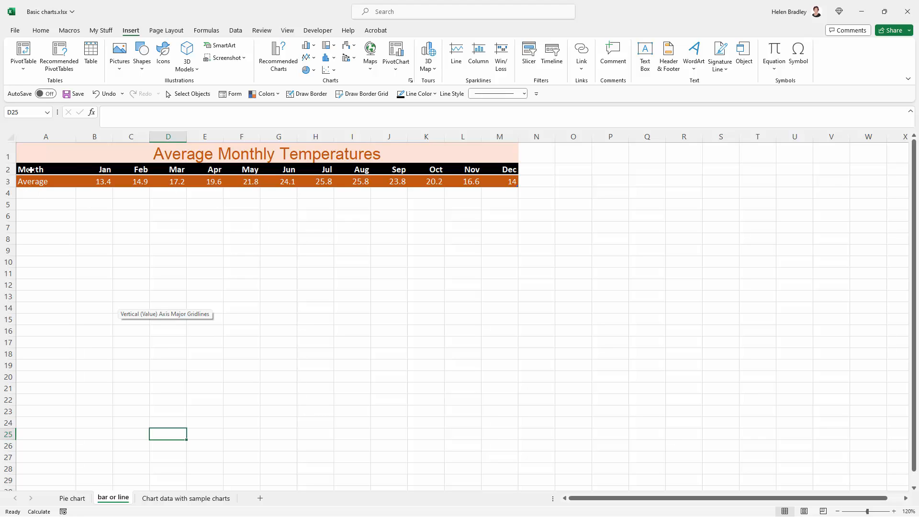
left_click_drag(31, 170, 479, 182)
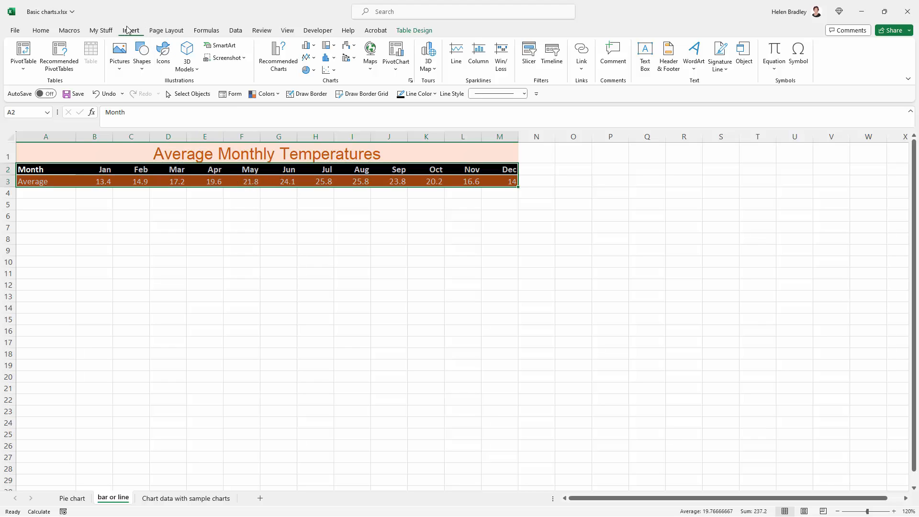
left_click(275, 61)
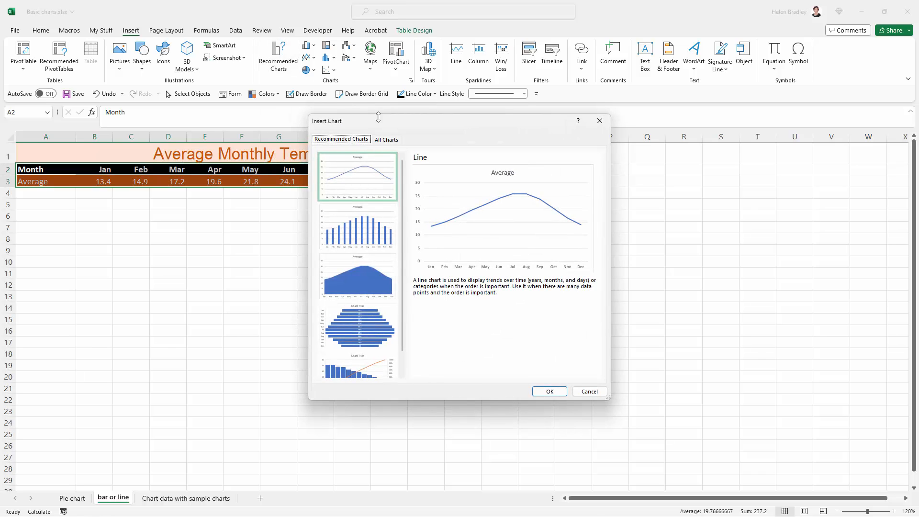
left_click_drag(380, 123, 295, 157)
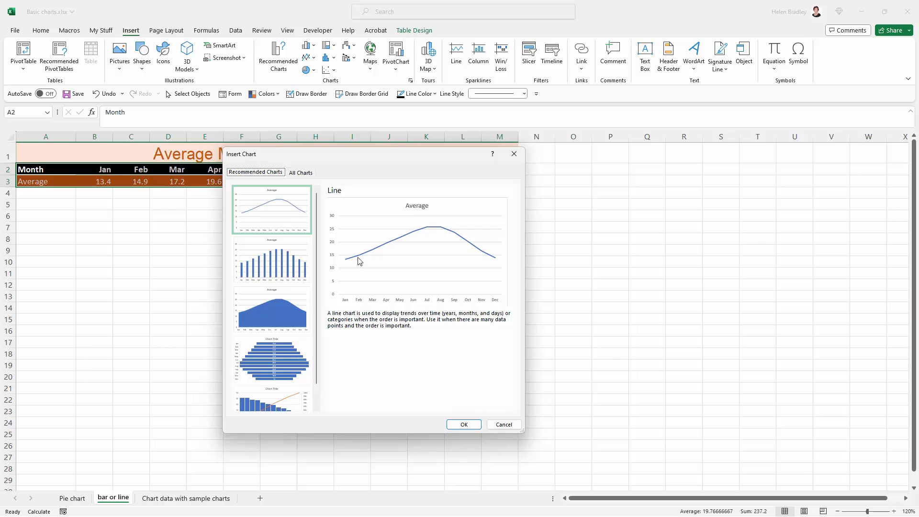
left_click(260, 266)
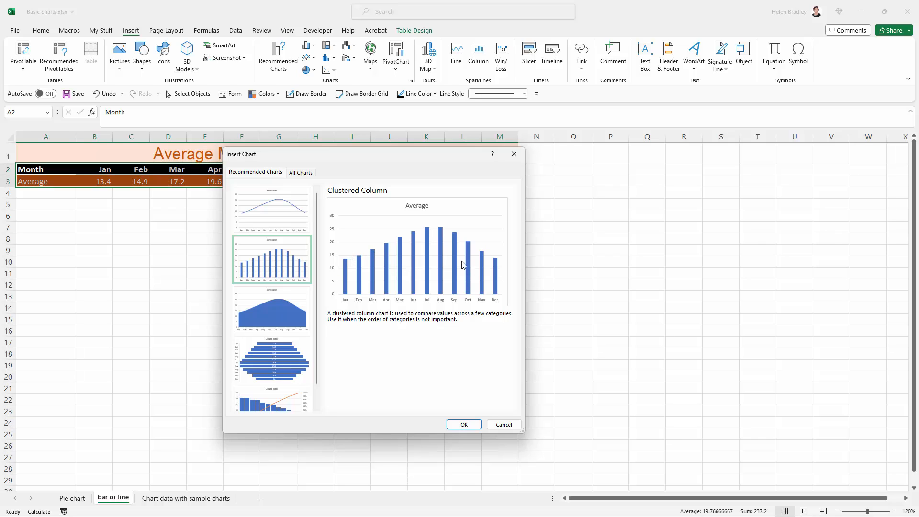
left_click(462, 426)
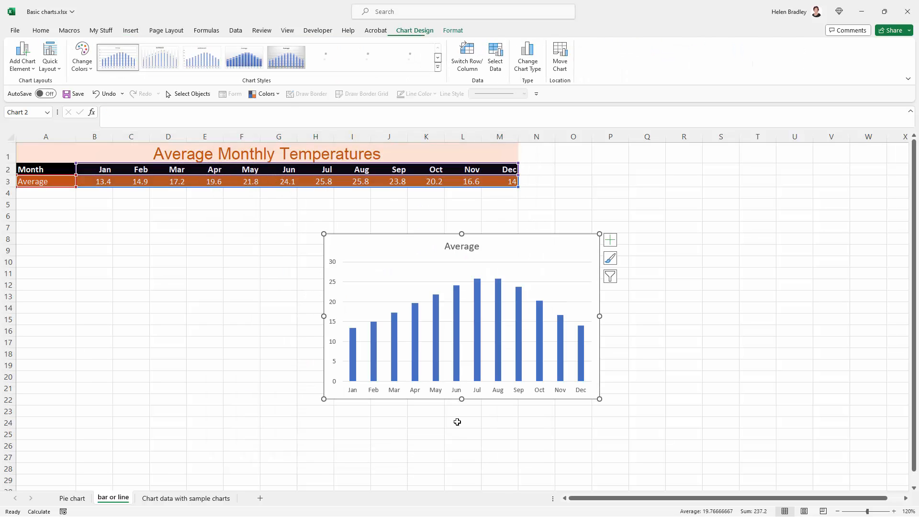
- Move the column chart just below the temperature table and widen it to end at column M's edge
left_click_drag(416, 244, 156, 214)
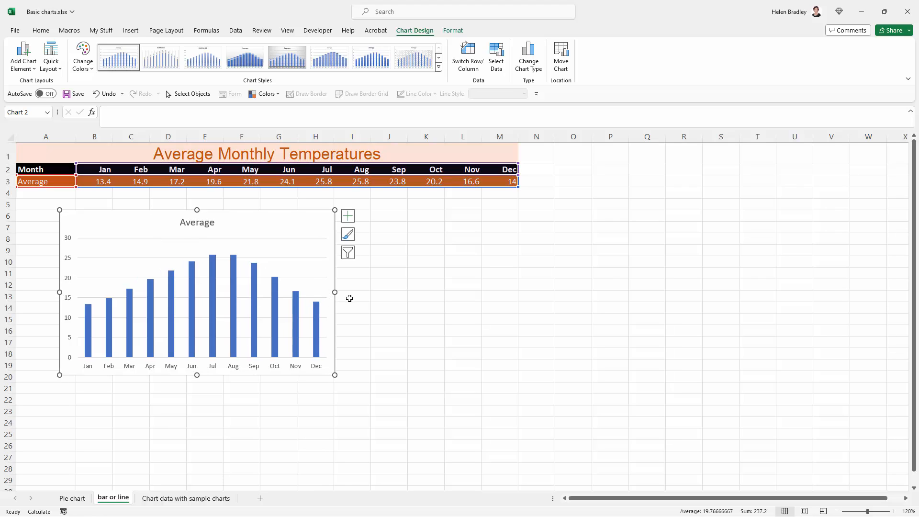
left_click_drag(335, 293, 519, 283)
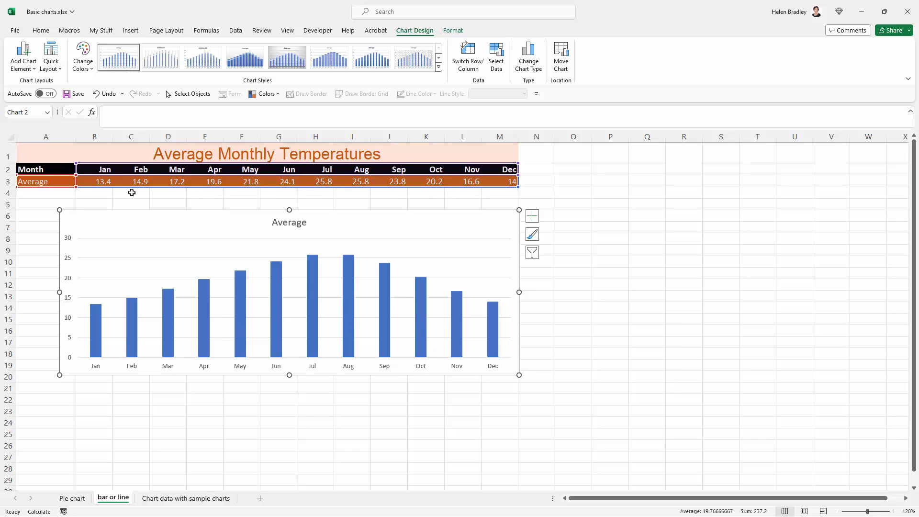
- Change the column chart's title to Average Monthly Temperatures
left_click(296, 222)
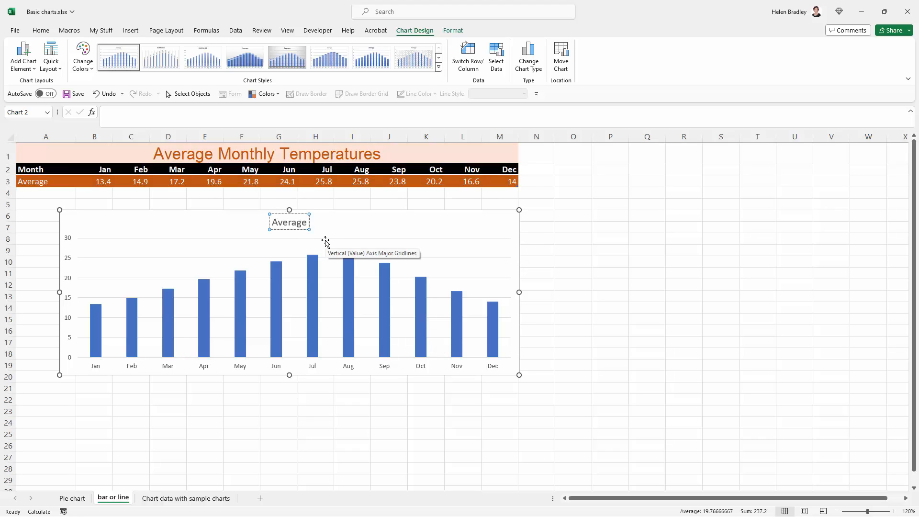
type("Month")
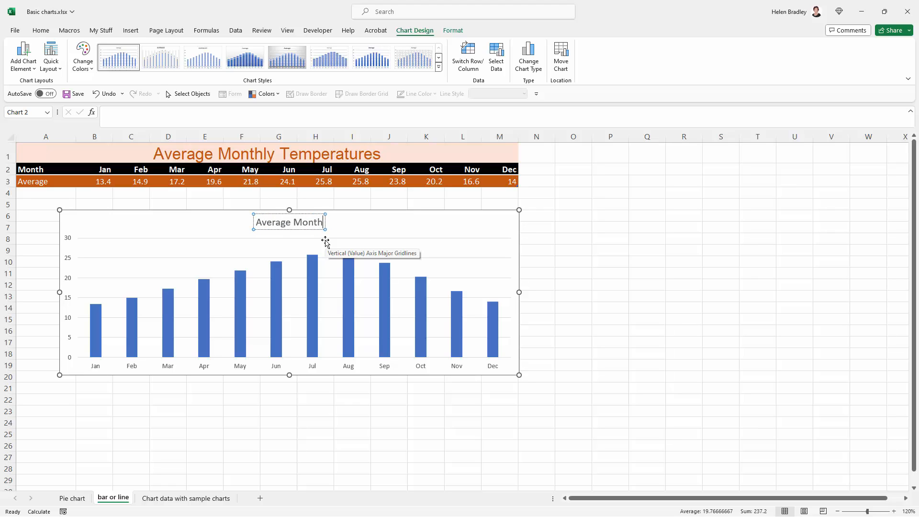
type("ly Tem")
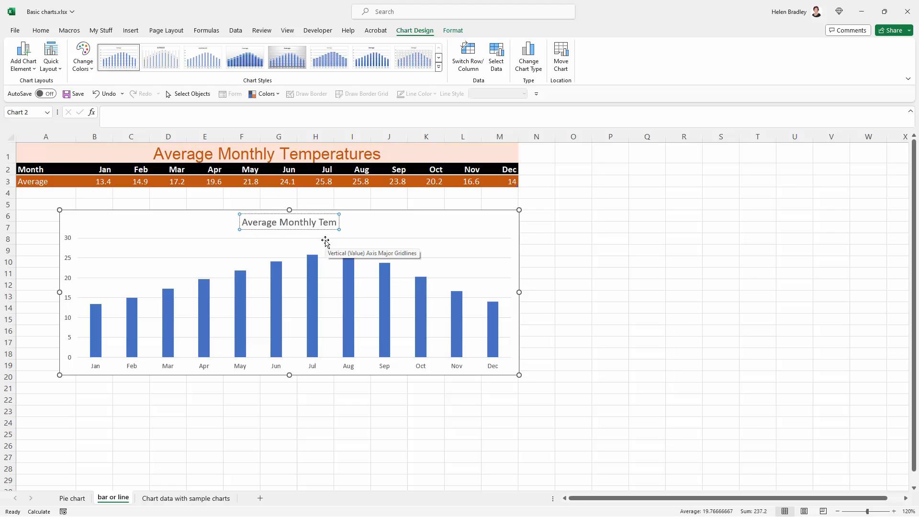
type("peratures")
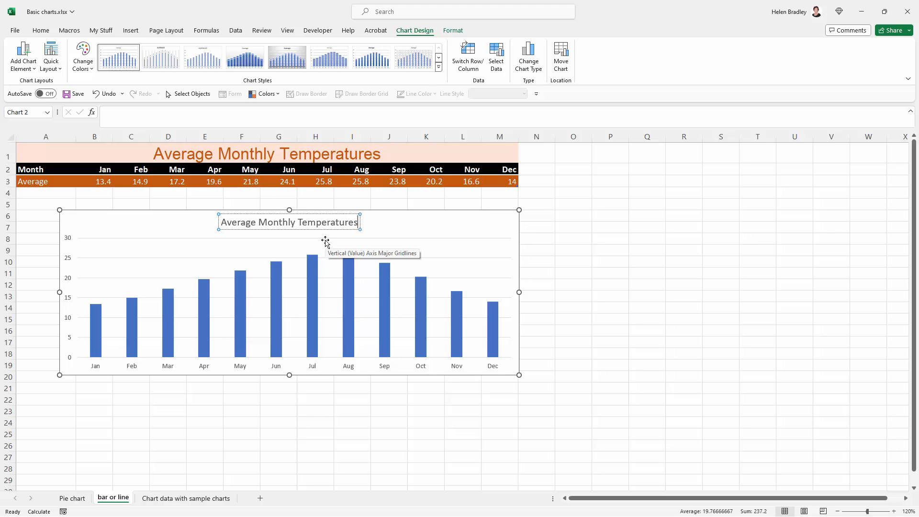
left_click(325, 240)
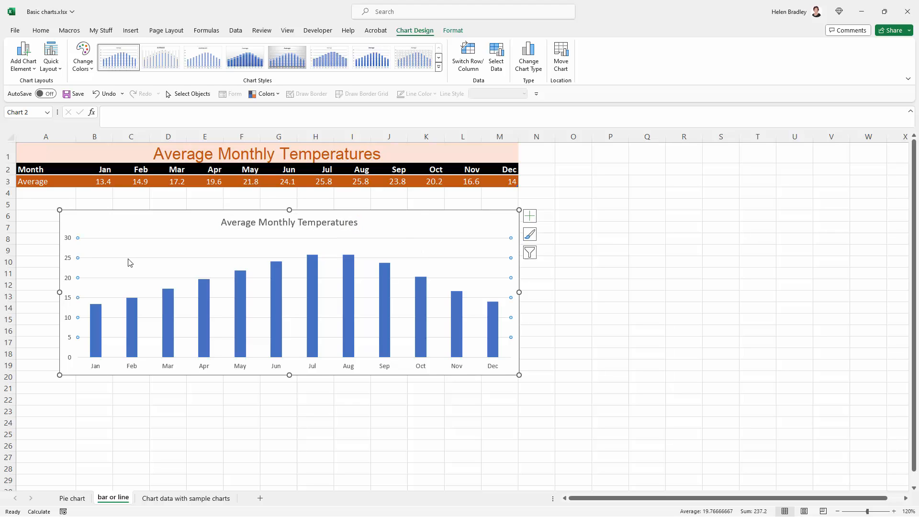
- Add a primary vertical axis title to the column chart
left_click(70, 282)
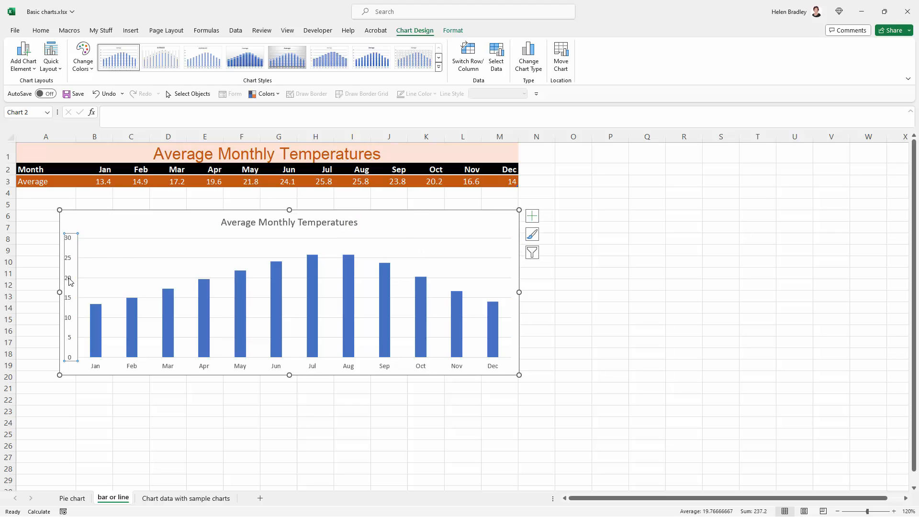
left_click(535, 216)
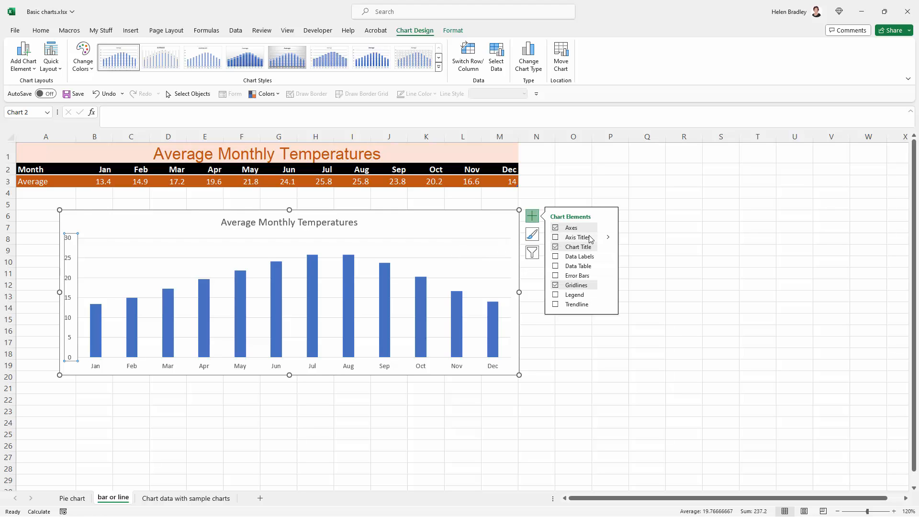
left_click(609, 237)
left_click(634, 239)
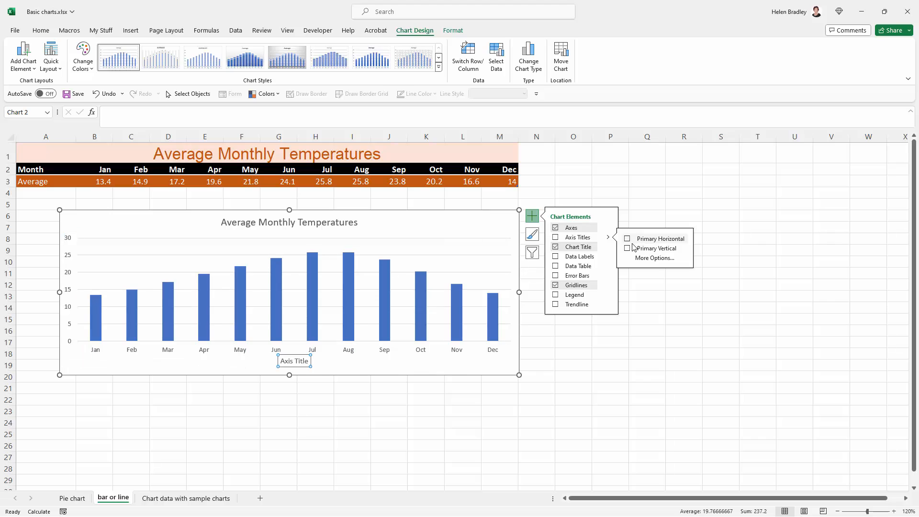
left_click(631, 248)
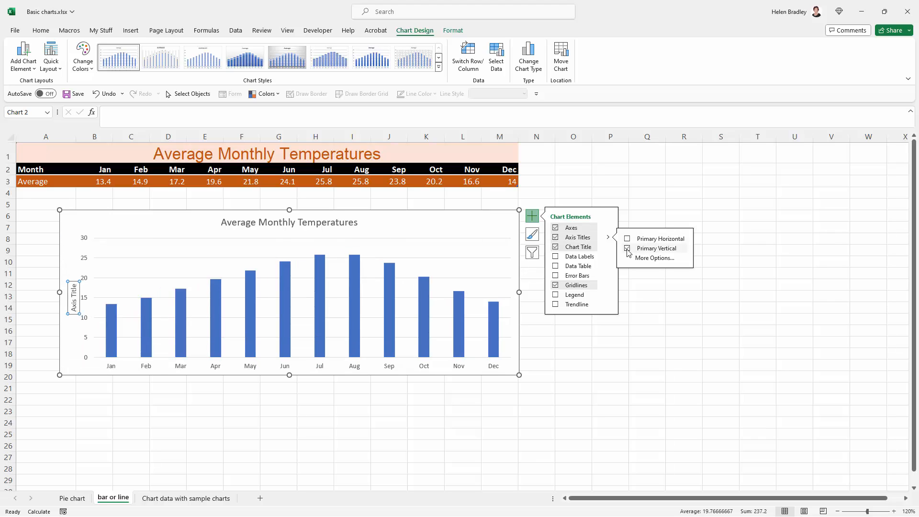
- Replace the vertical axis title's placeholder text with Celcius and deselect the chart
left_click(74, 309)
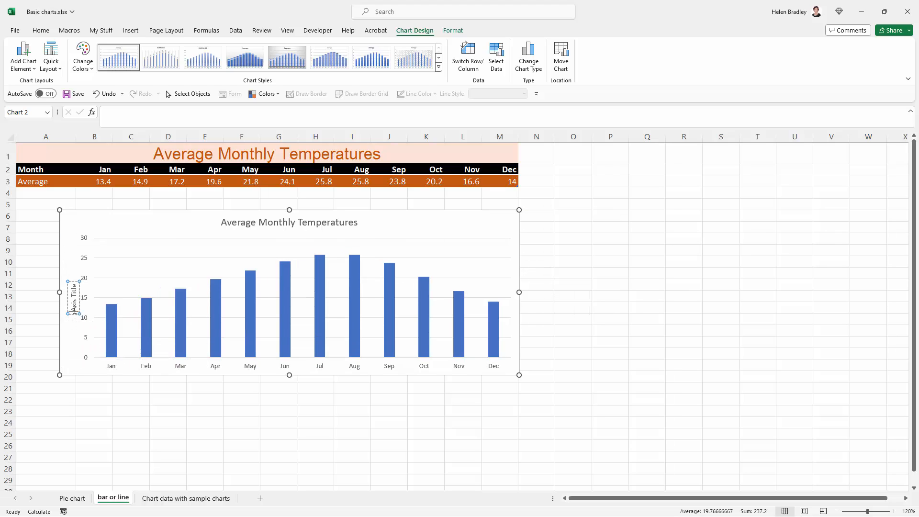
left_click(74, 309)
key("ctrl+a")
type("Celci")
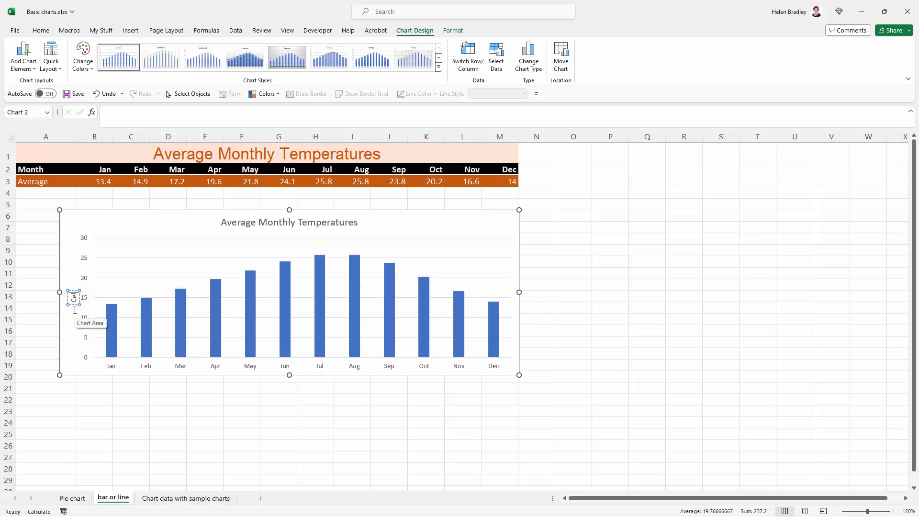
type("us")
key("Escape")
key("Escape")
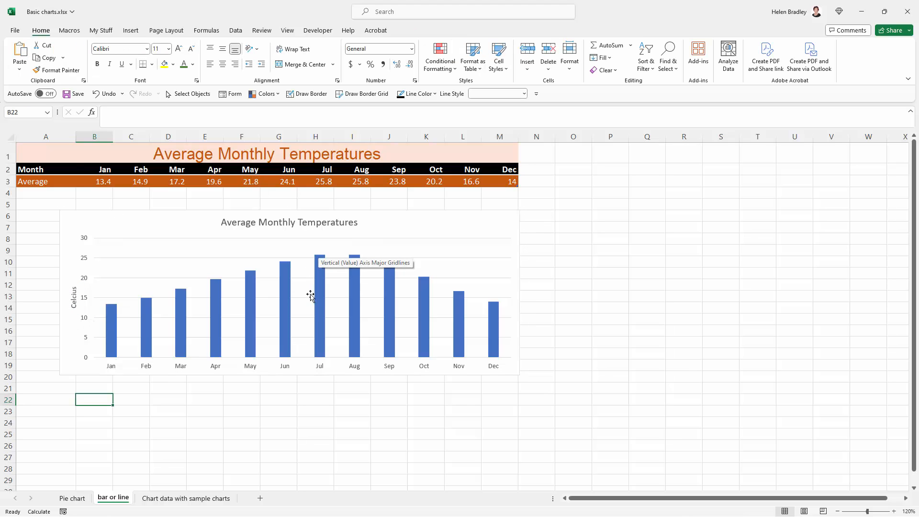
- Open the fill formatting of the column series and set its colors to vary by point
left_click(319, 293)
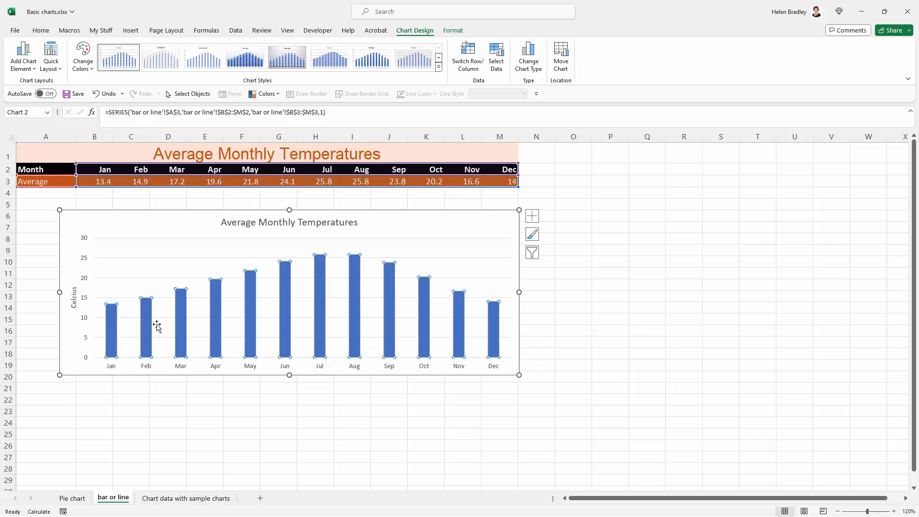
right_click(286, 277)
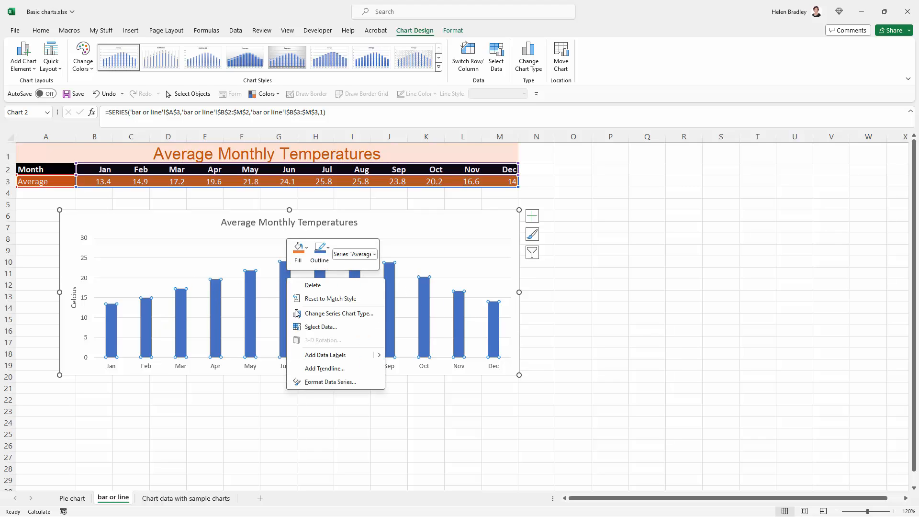
left_click(330, 382)
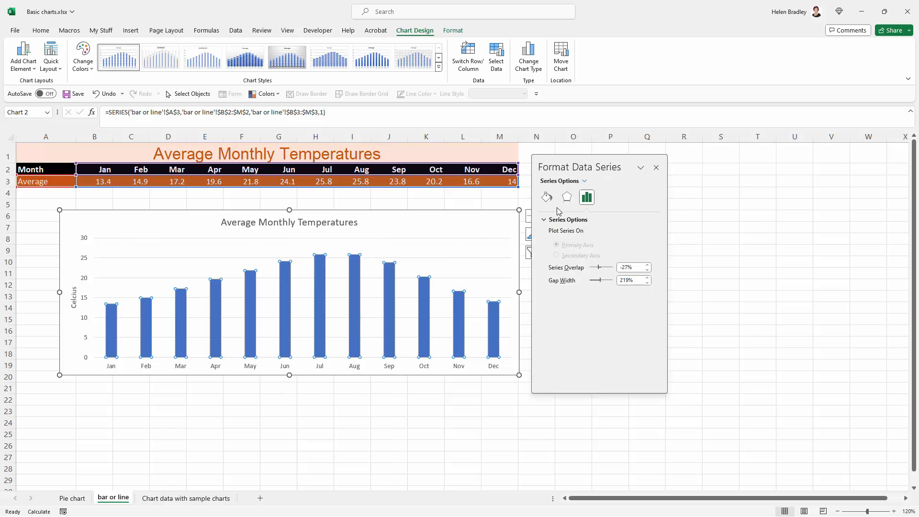
left_click(546, 197)
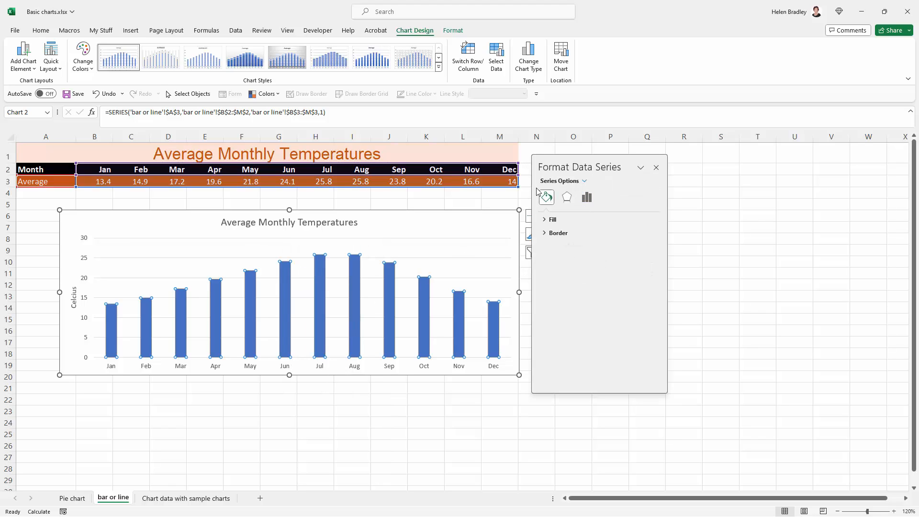
left_click(553, 219)
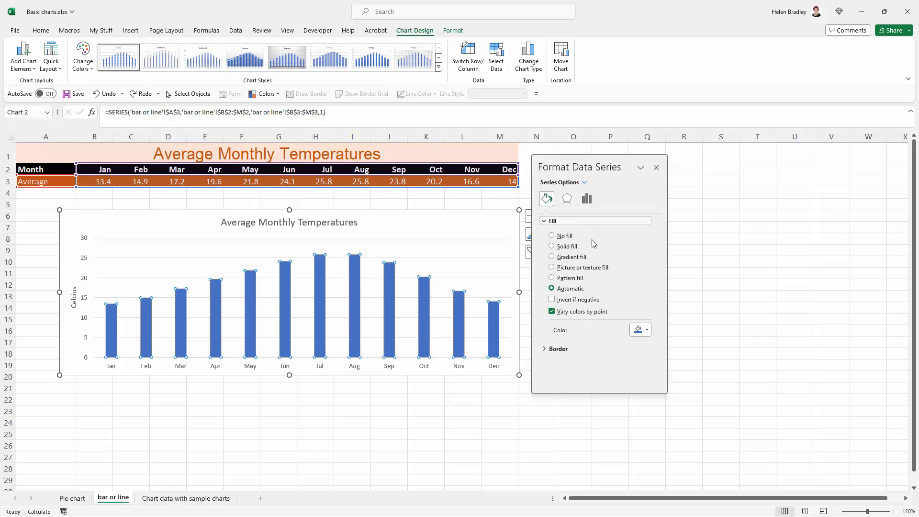
left_click(553, 311)
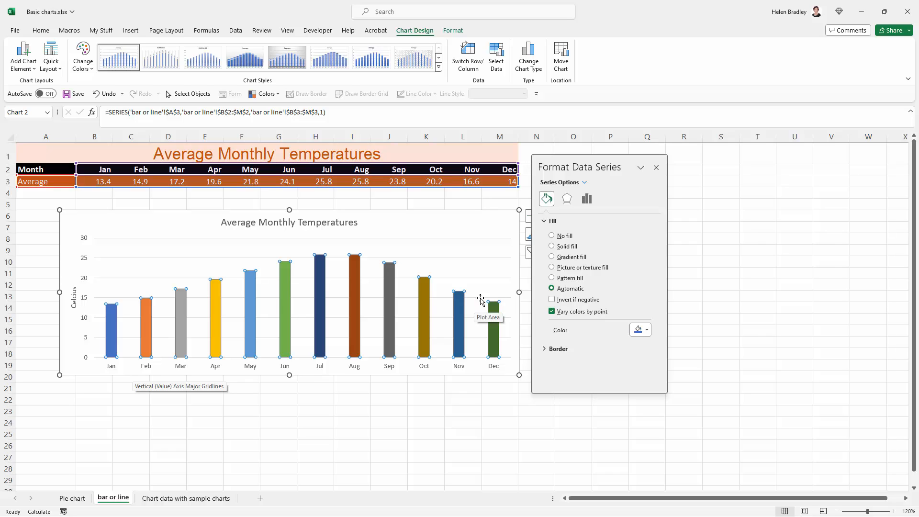
- Give all the columns a solid dark orange theme fill matching the table, then close the formatting and deselect the chart
left_click(552, 246)
left_click(641, 330)
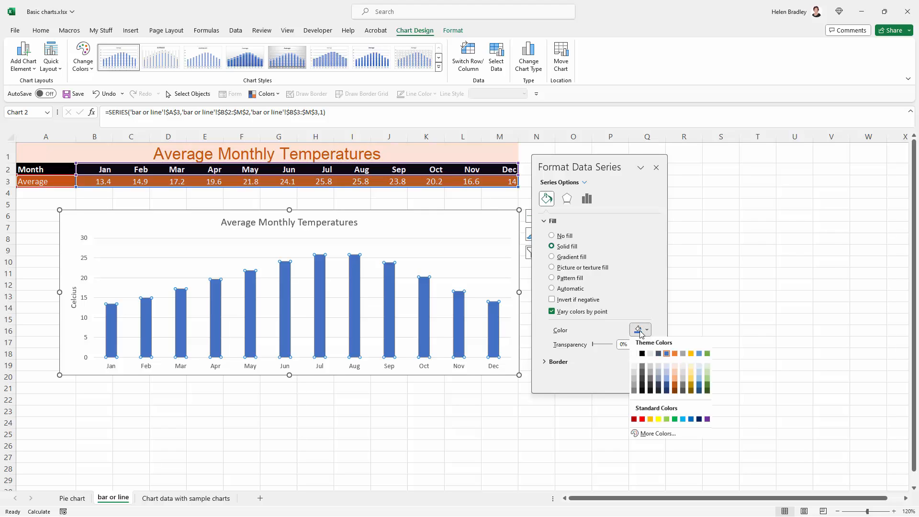
left_click(674, 385)
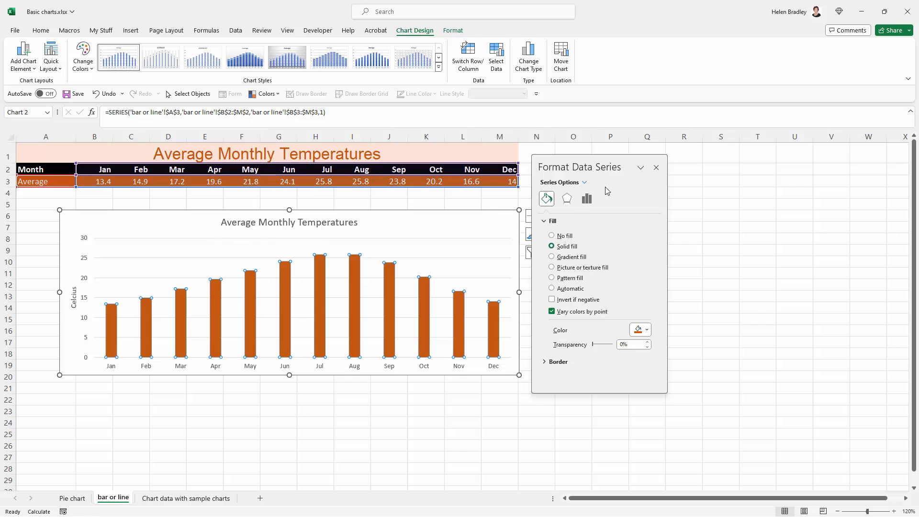
left_click(656, 168)
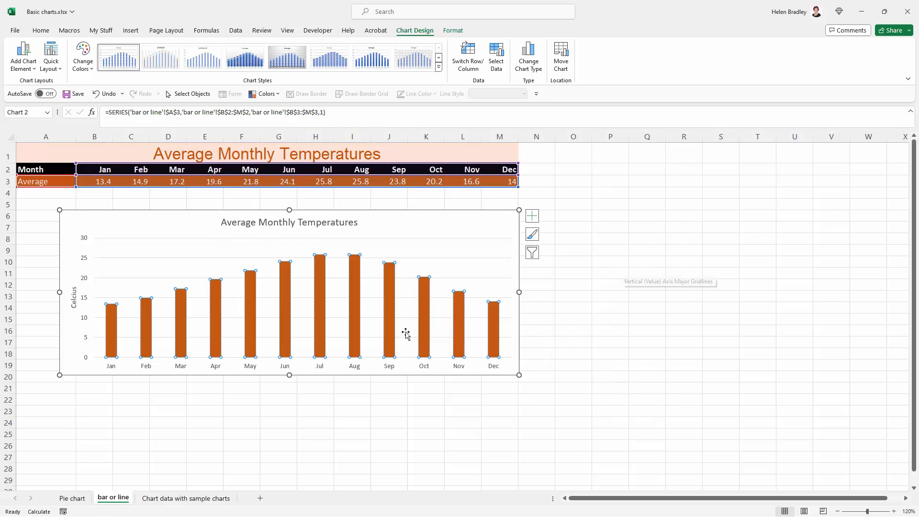
left_click(340, 387)
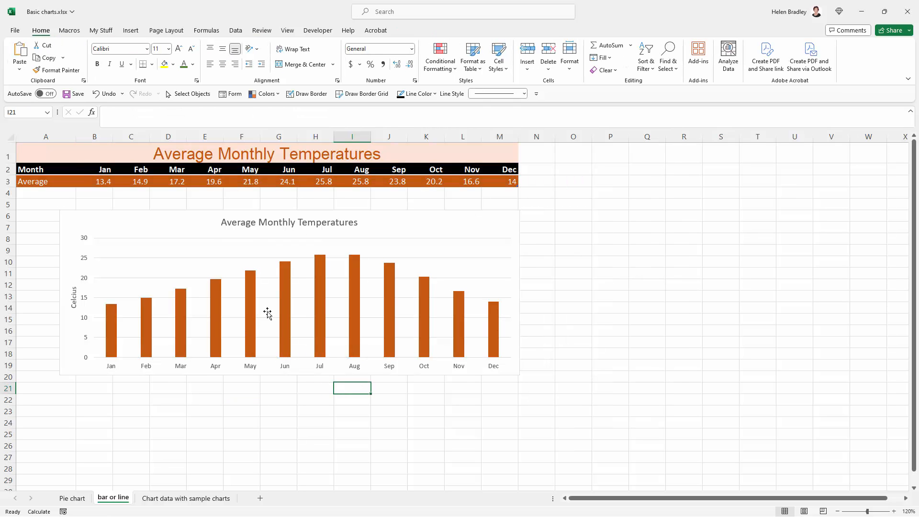
left_click(283, 309)
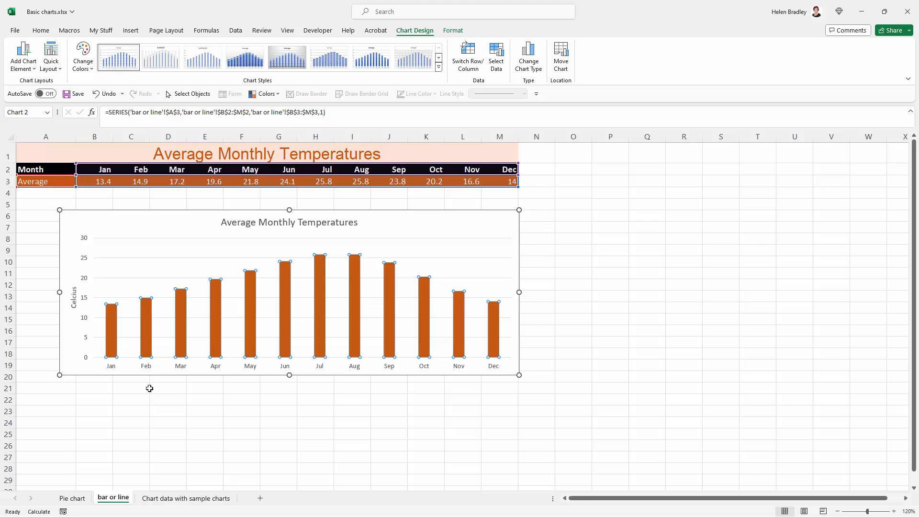
left_click(146, 386)
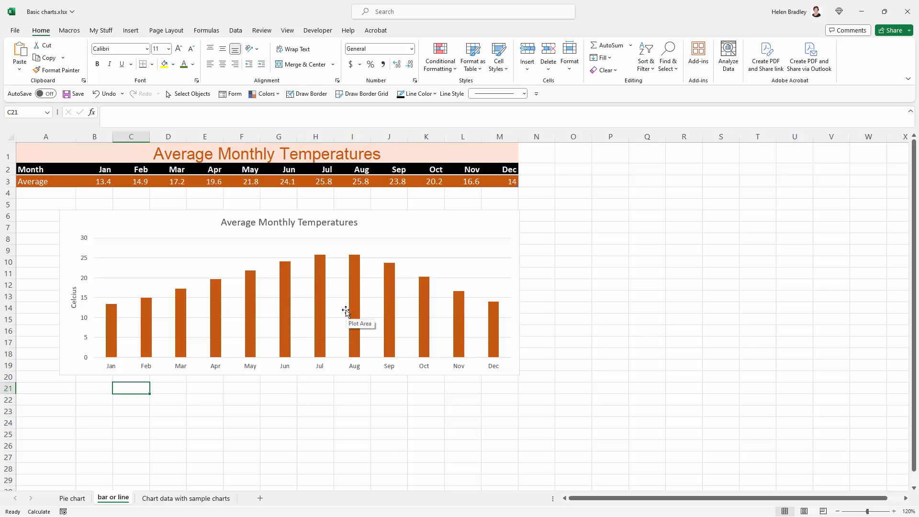
mouse_move(384, 307)
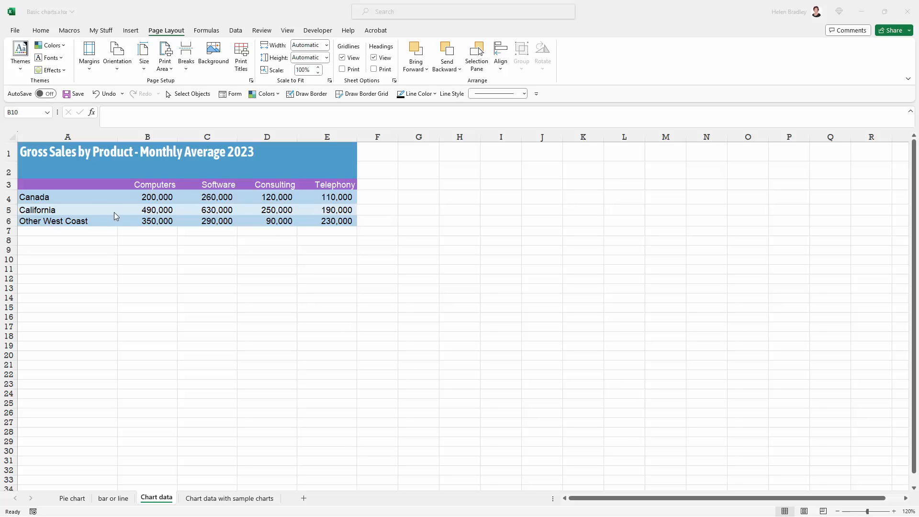
- Compare the recommended charts for the sales data in A3:E6 and insert a clustered column chart
left_click(22, 183)
left_click_drag(22, 182, 342, 223)
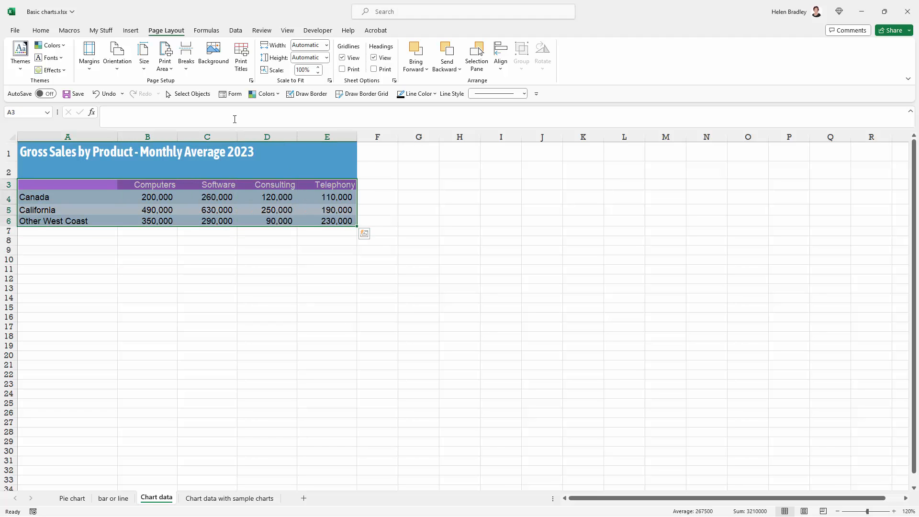
left_click(131, 30)
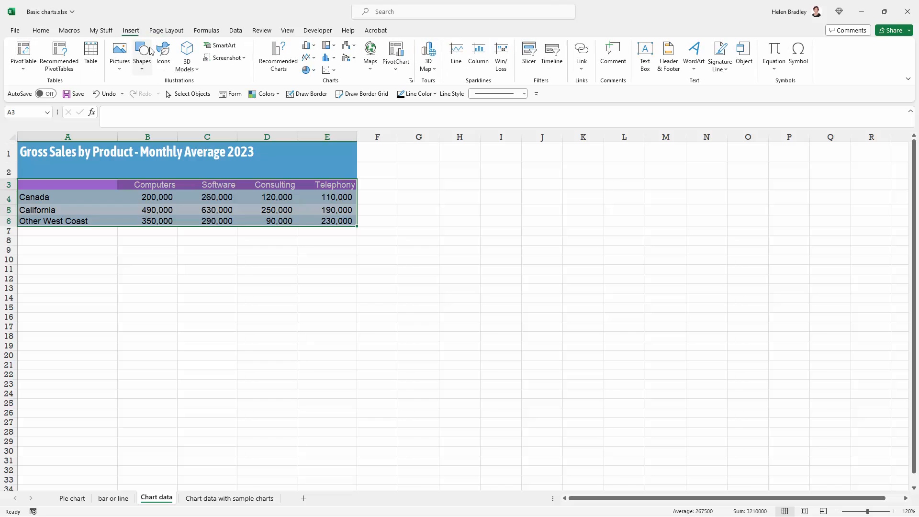
left_click(280, 56)
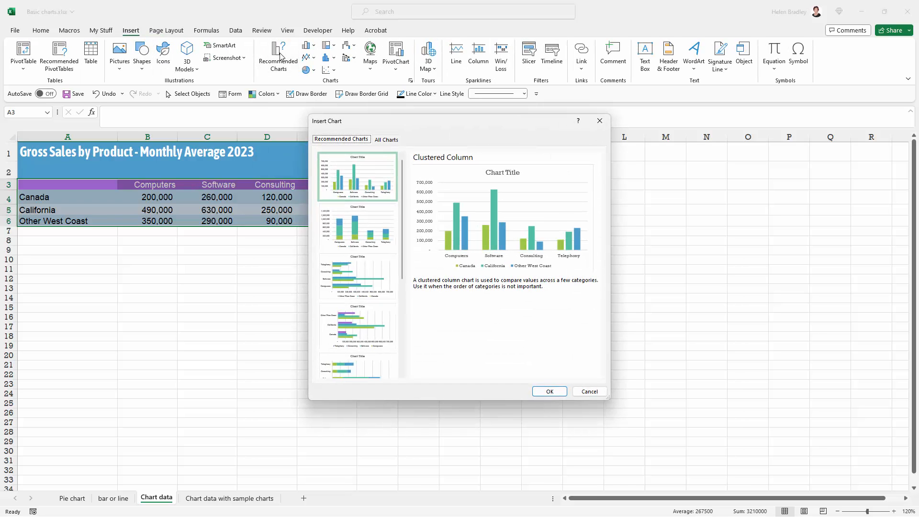
left_click_drag(424, 128, 488, 156)
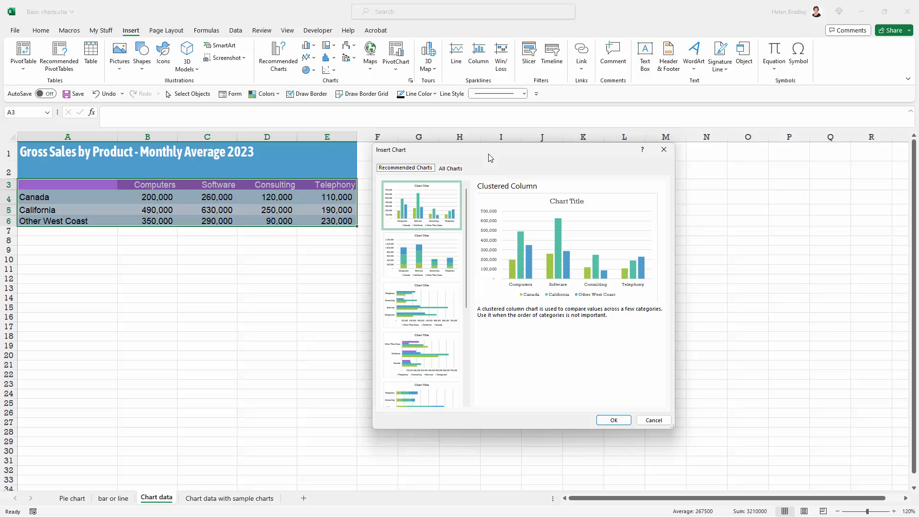
left_click(414, 263)
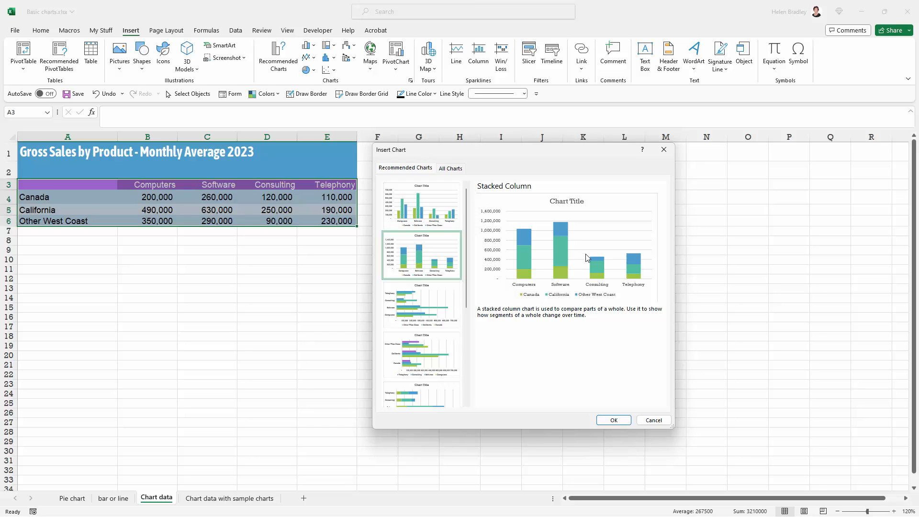
left_click(423, 208)
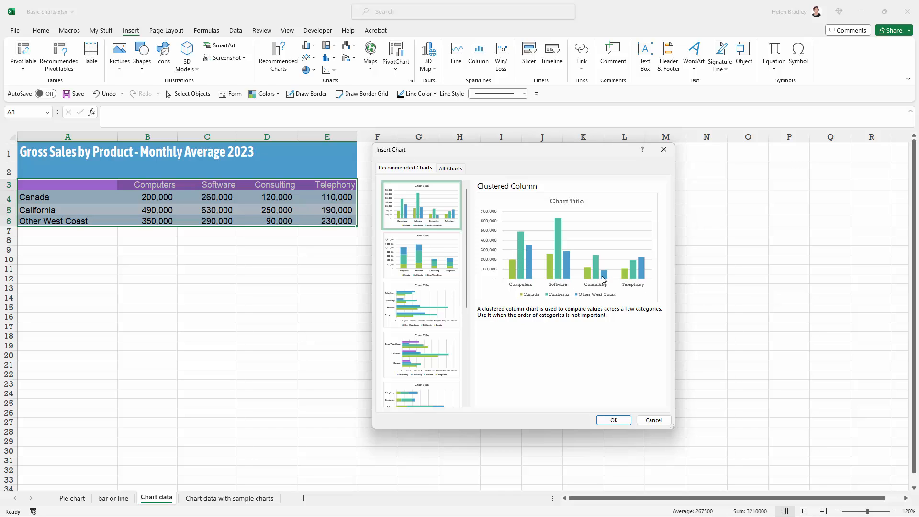
left_click(421, 258)
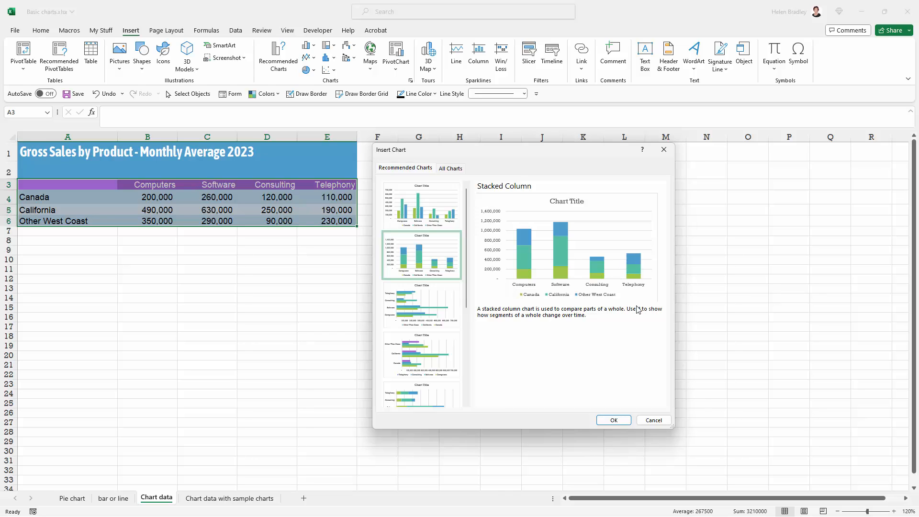
left_click(430, 204)
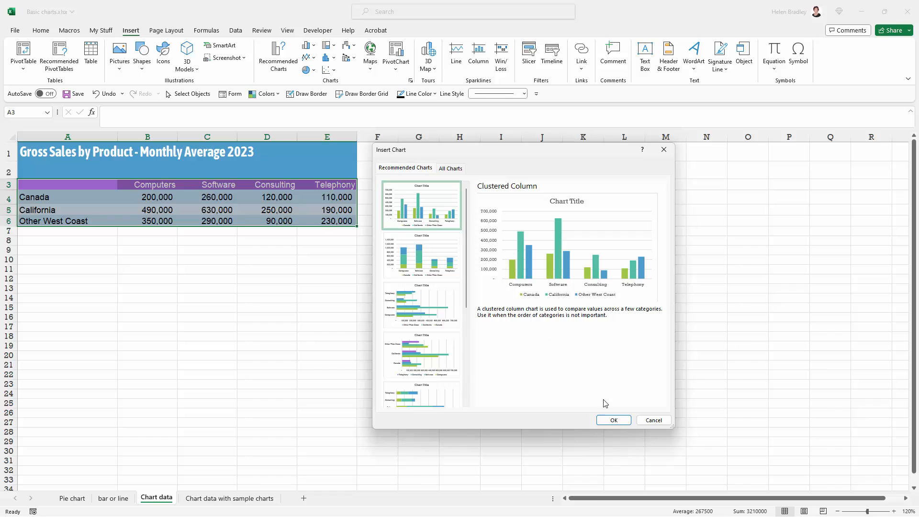
left_click(615, 422)
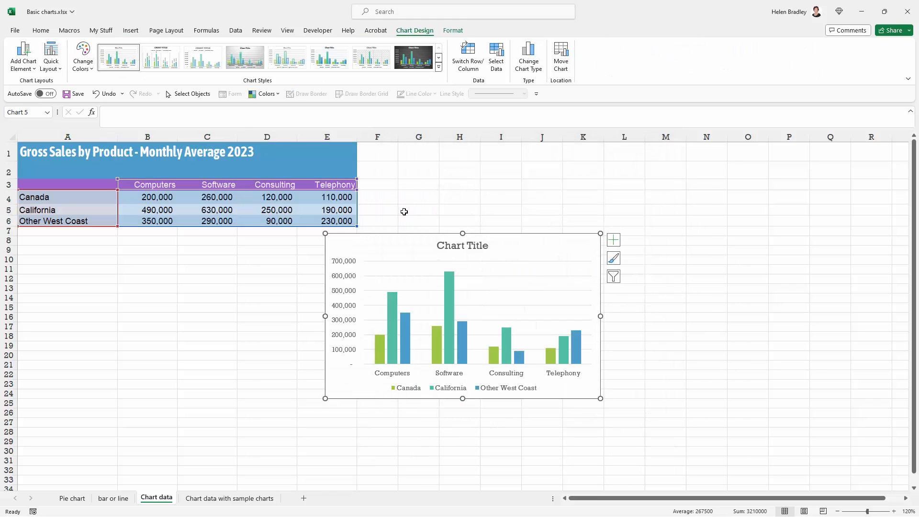
- Place the clustered column chart beside the table and swap its rows and columns so the regions form the categories
left_click_drag(398, 238, 443, 165)
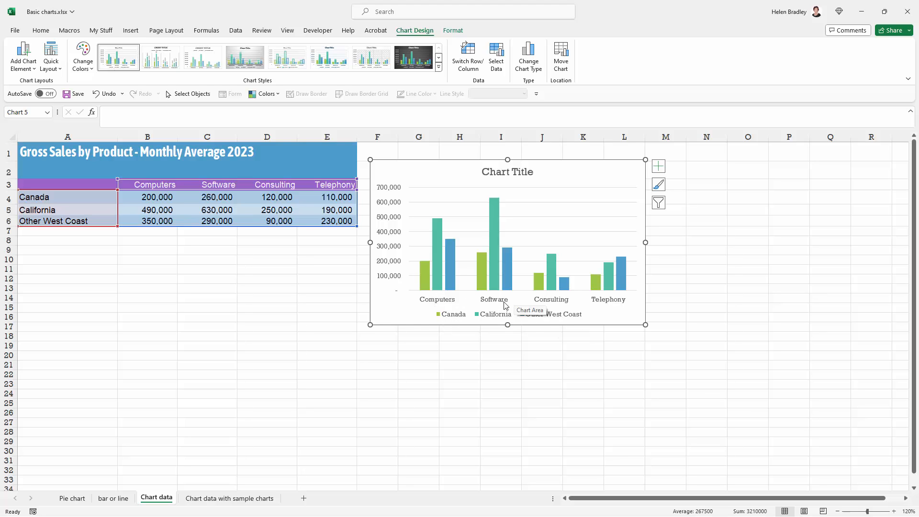
left_click(469, 55)
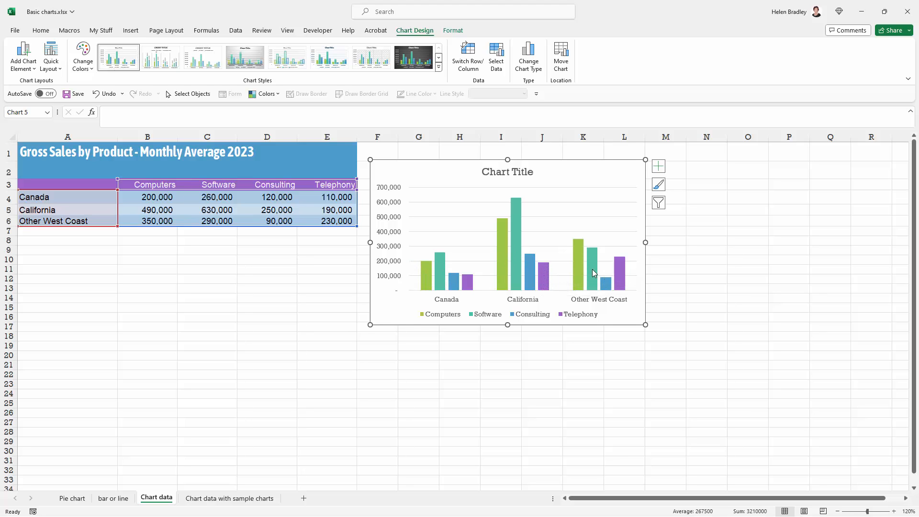
left_click(465, 55)
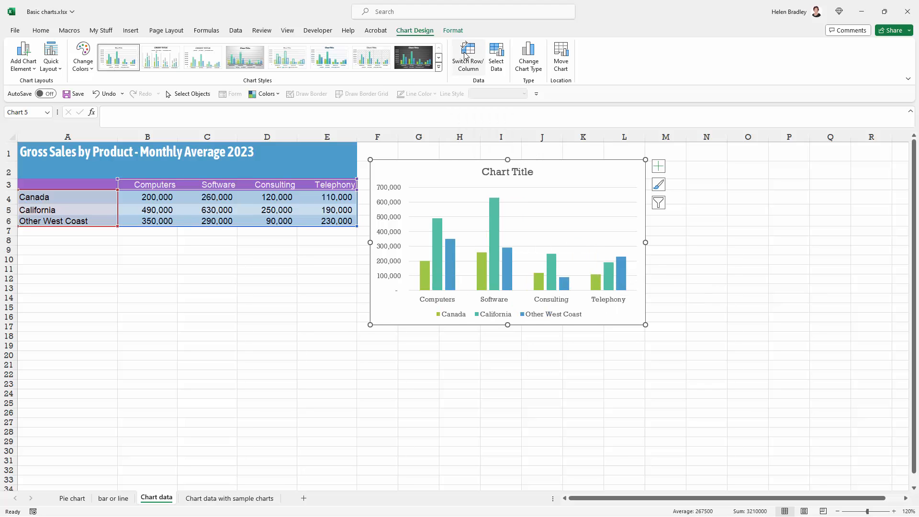
left_click(464, 56)
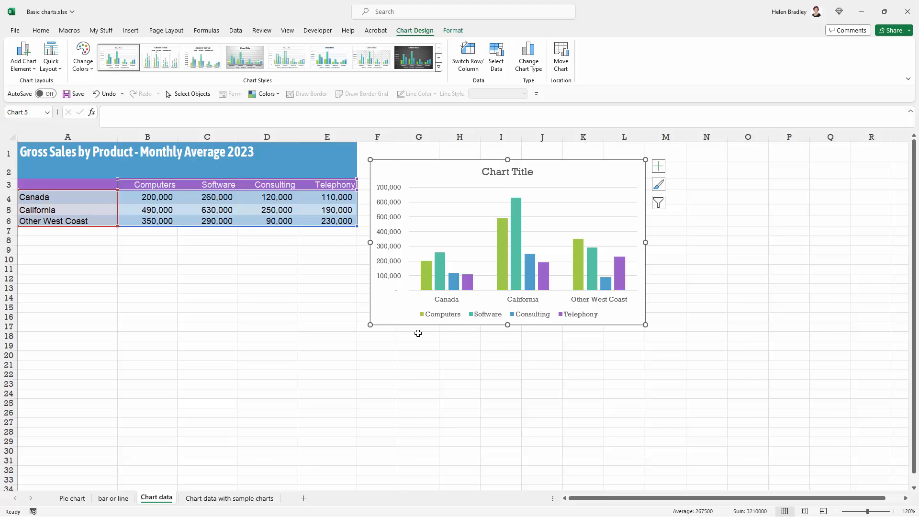
- Replace the clustered column chart with a recommended stacked column chart of A3:E6 and place it beside the table
key("Delete")
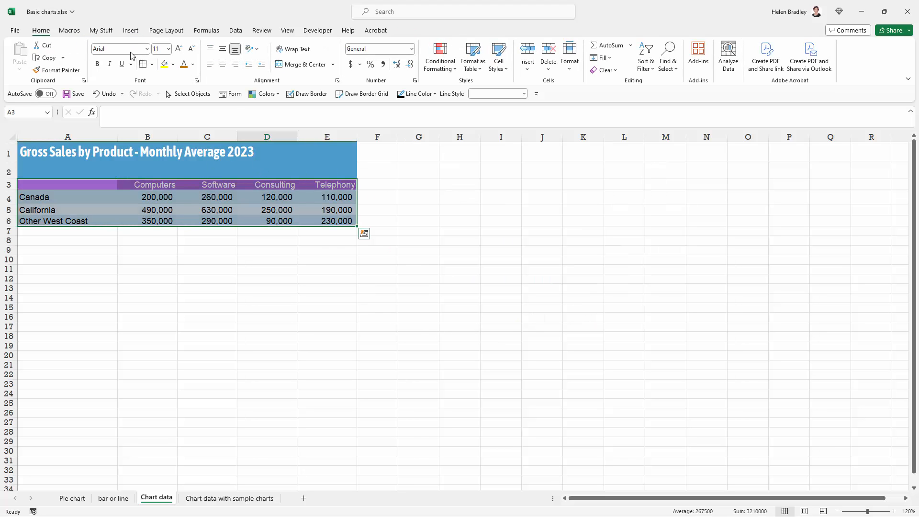
left_click(129, 31)
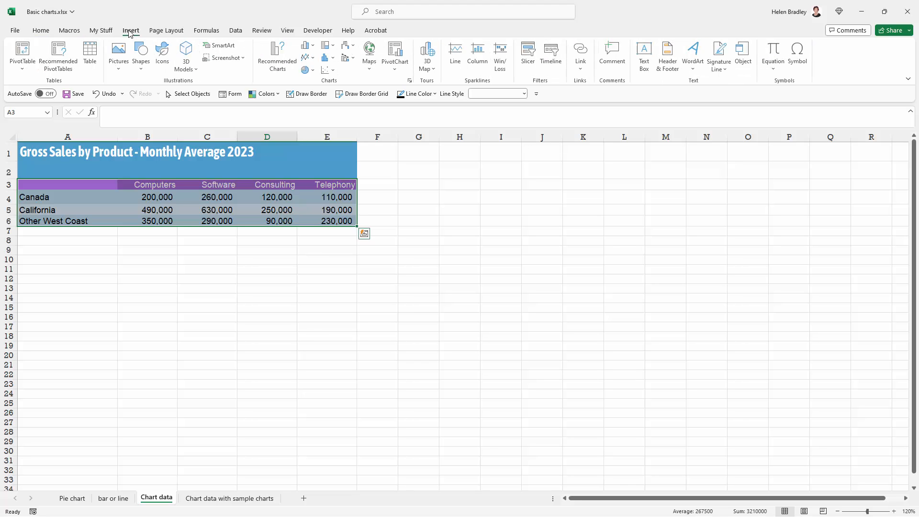
left_click(267, 53)
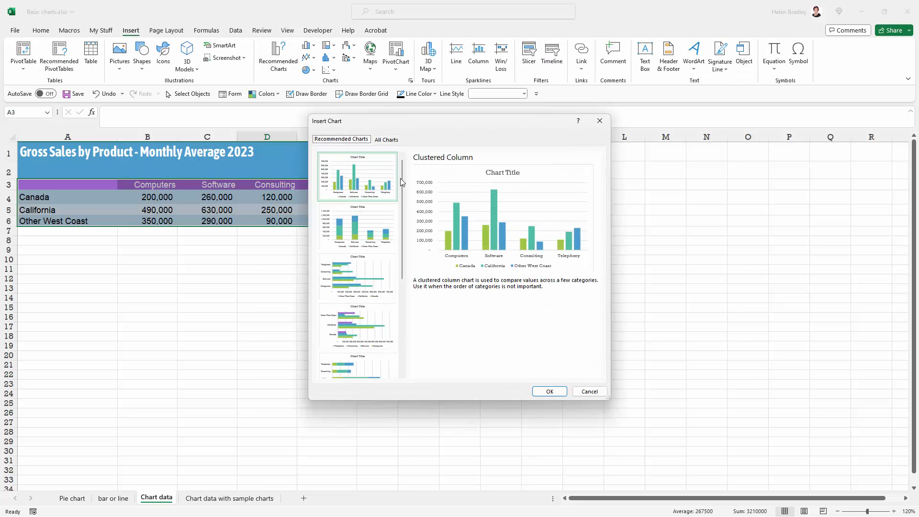
left_click(380, 241)
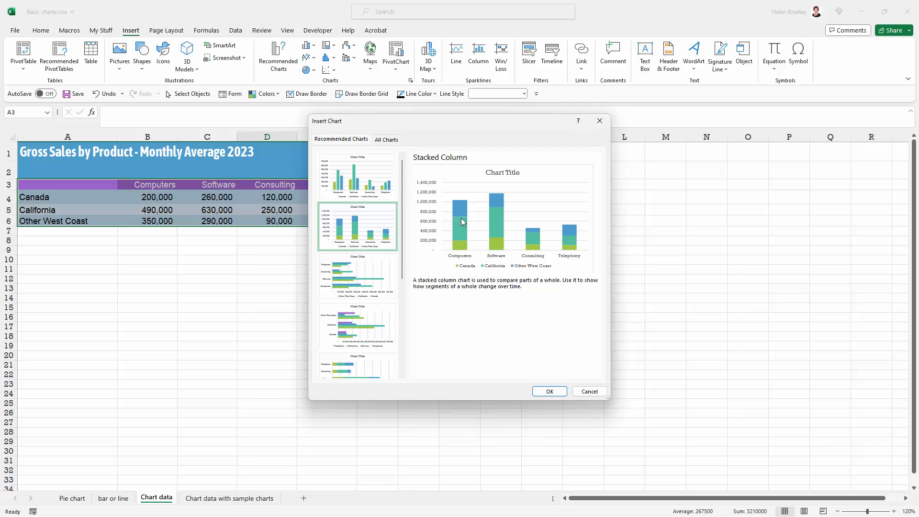
left_click(550, 392)
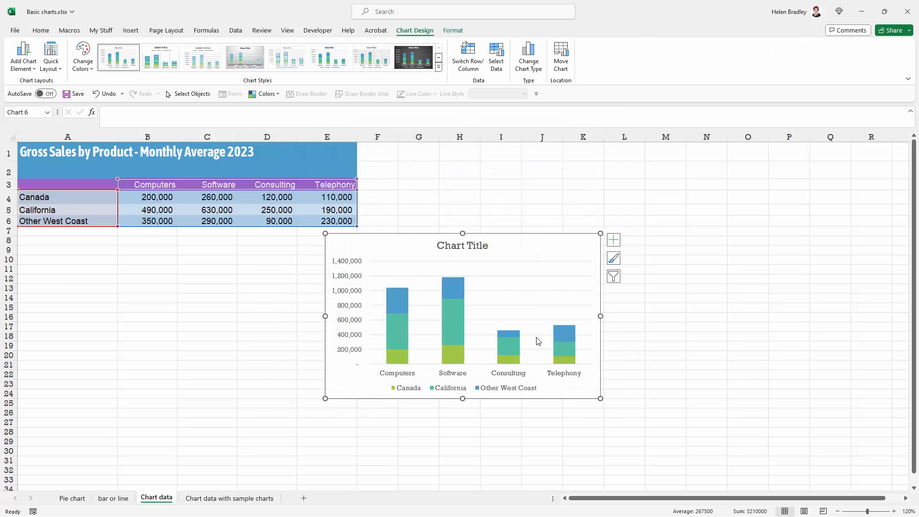
left_click_drag(429, 260, 476, 169)
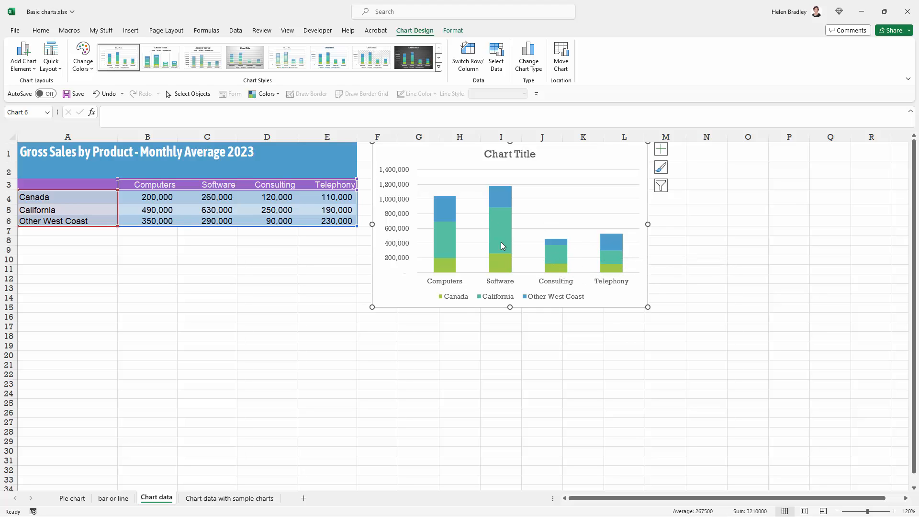
left_click_drag(433, 160, 431, 166)
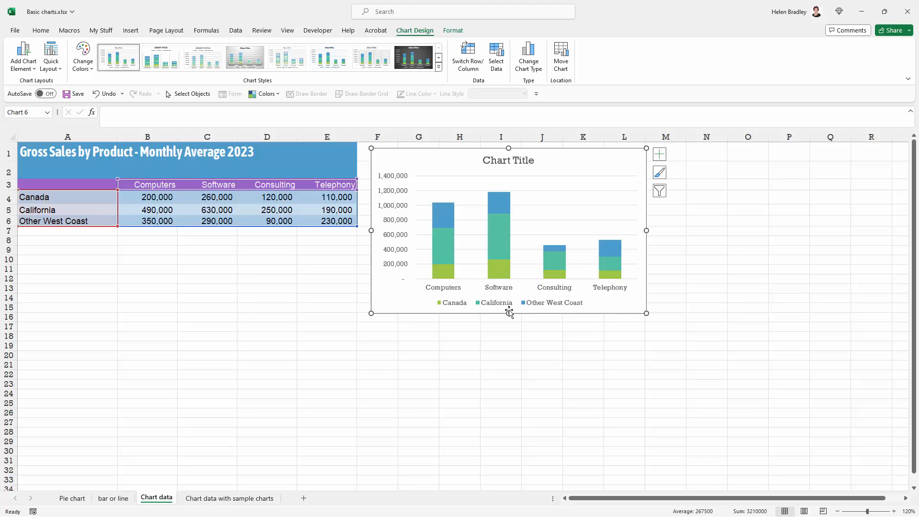
- Switch the stacked column chart's rows and columns to view sales by region, and switch back to products as categories
left_click(469, 59)
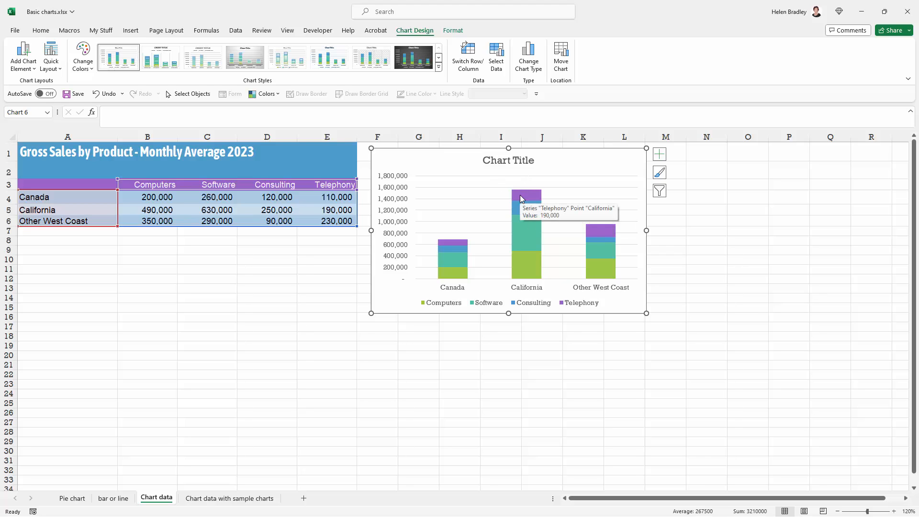
mouse_move(605, 232)
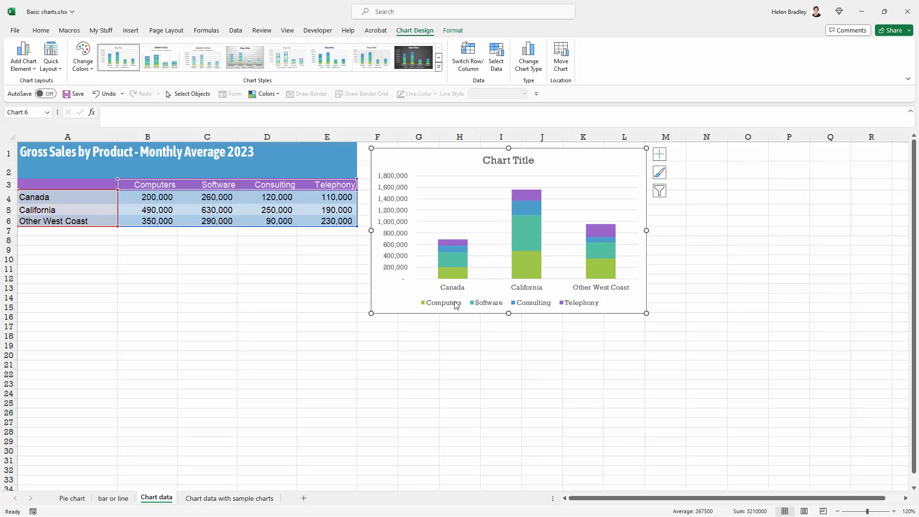
mouse_move(458, 280)
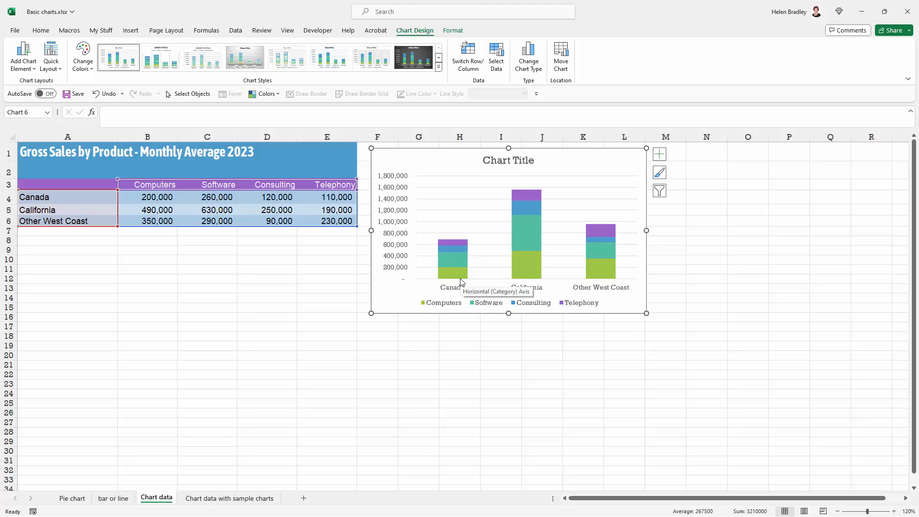
left_click(464, 63)
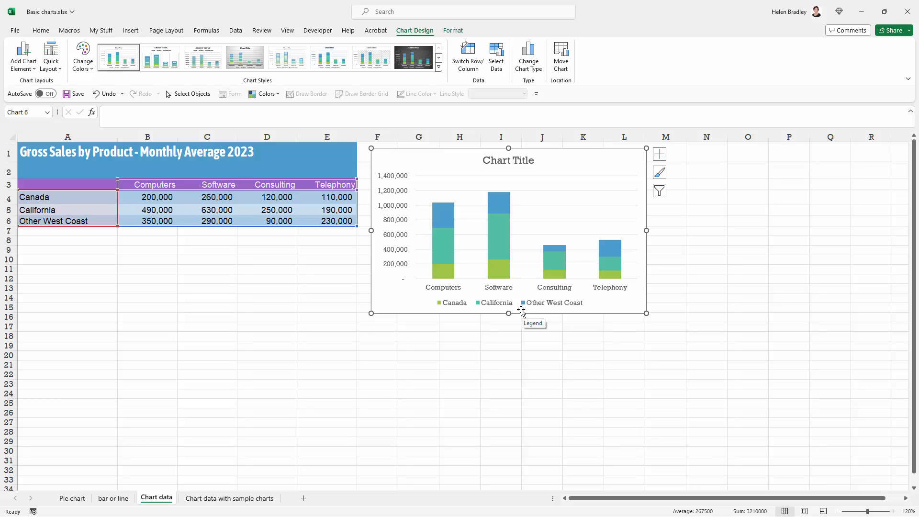
- Review the charts on the bar or line and Pie chart sheets and return to the Chart data sheet
left_click(113, 498)
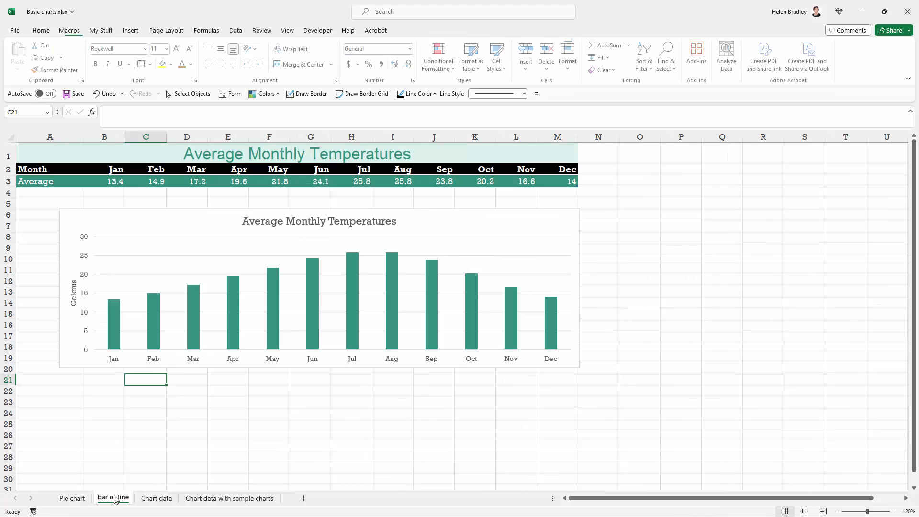
left_click(68, 498)
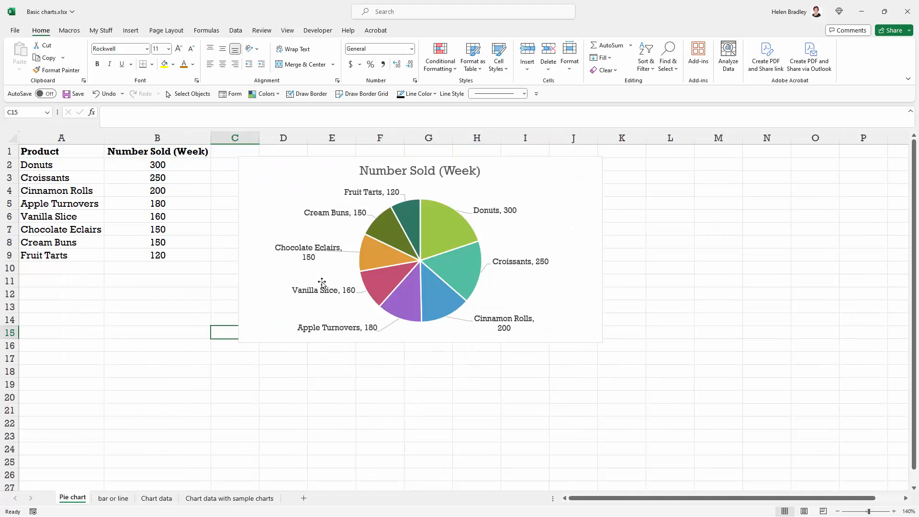
left_click(488, 367)
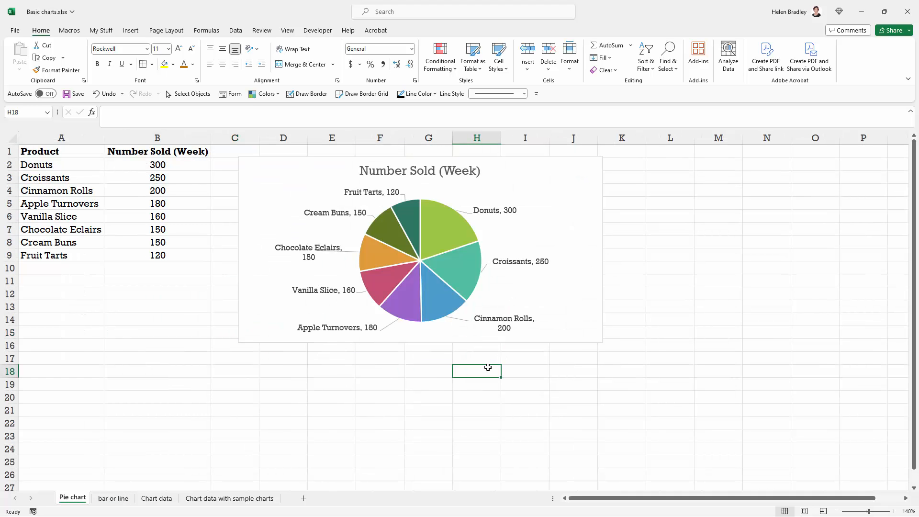
left_click(110, 499)
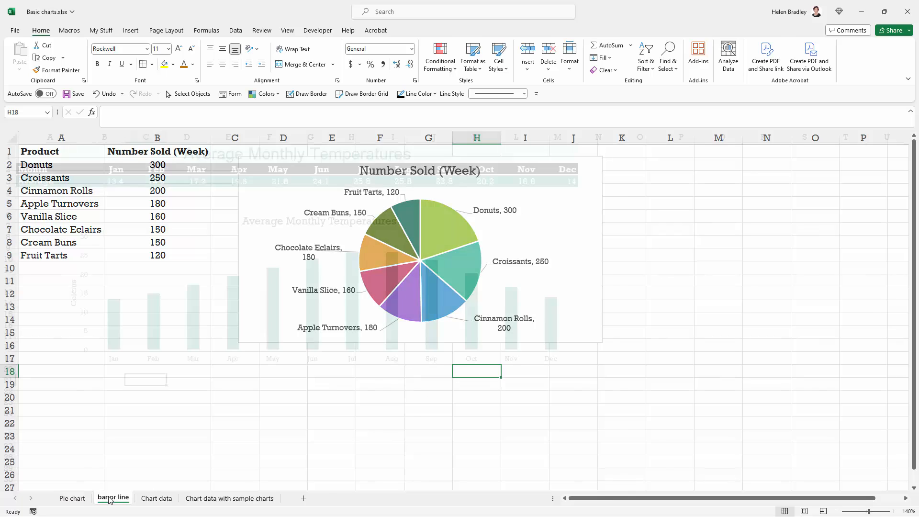
left_click(157, 499)
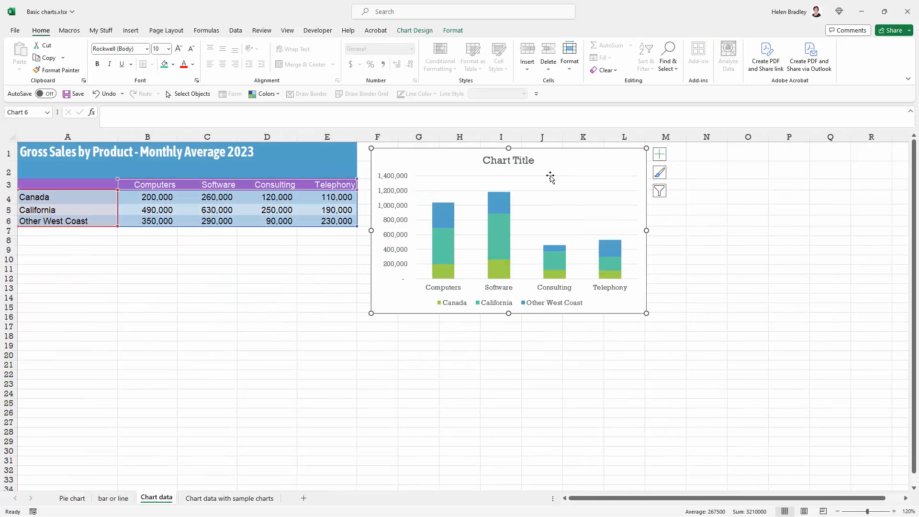